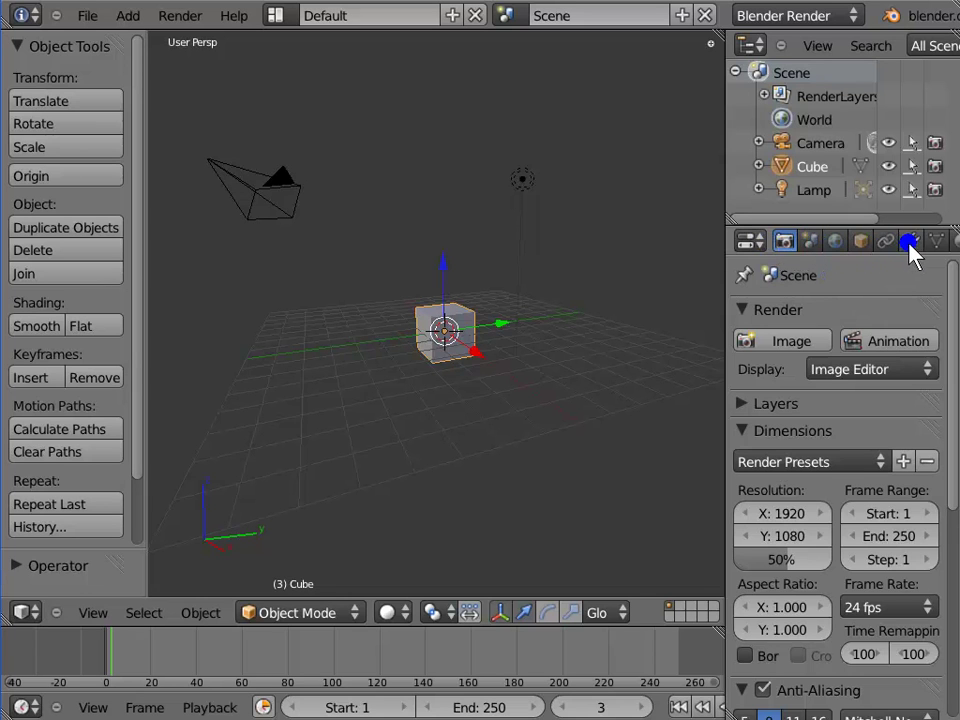
Widen the Properties editor beside the 3D view so that all its tabs and render settings fit.
scroll(948, 255, "down", 3)
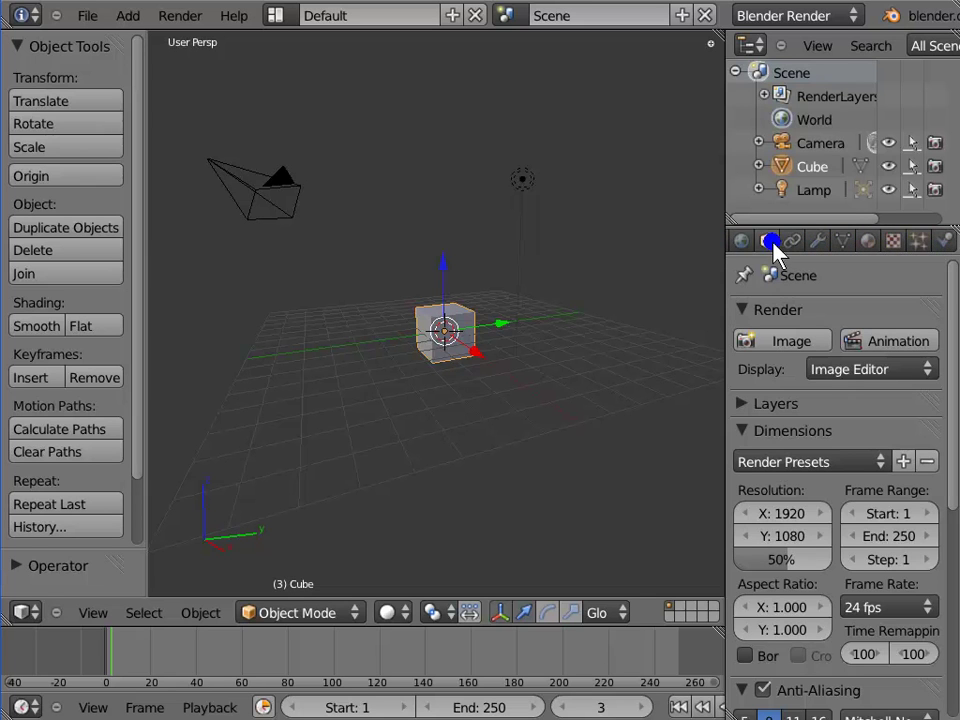
scroll(744, 252, "up", 1)
scroll(740, 251, "up", 3)
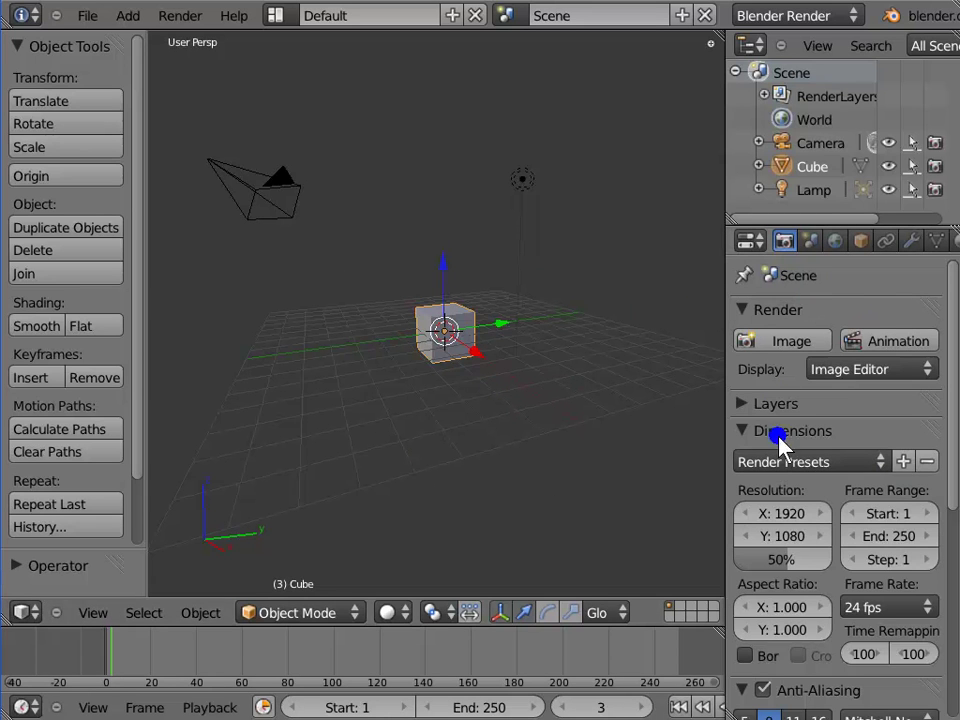
left_click(866, 312)
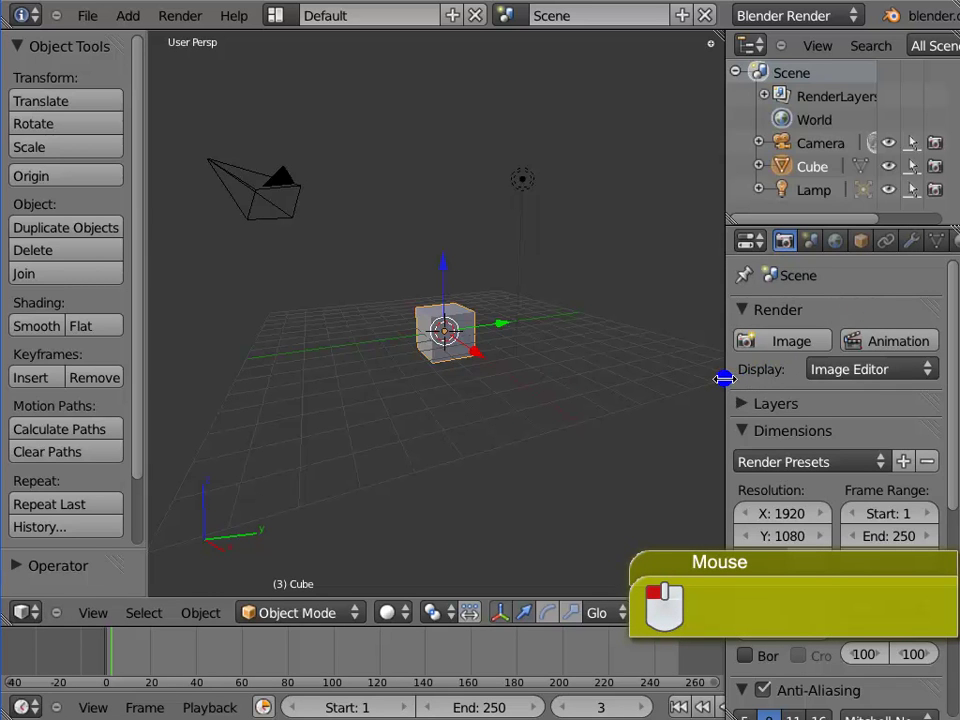
left_click_drag(724, 379, 588, 382)
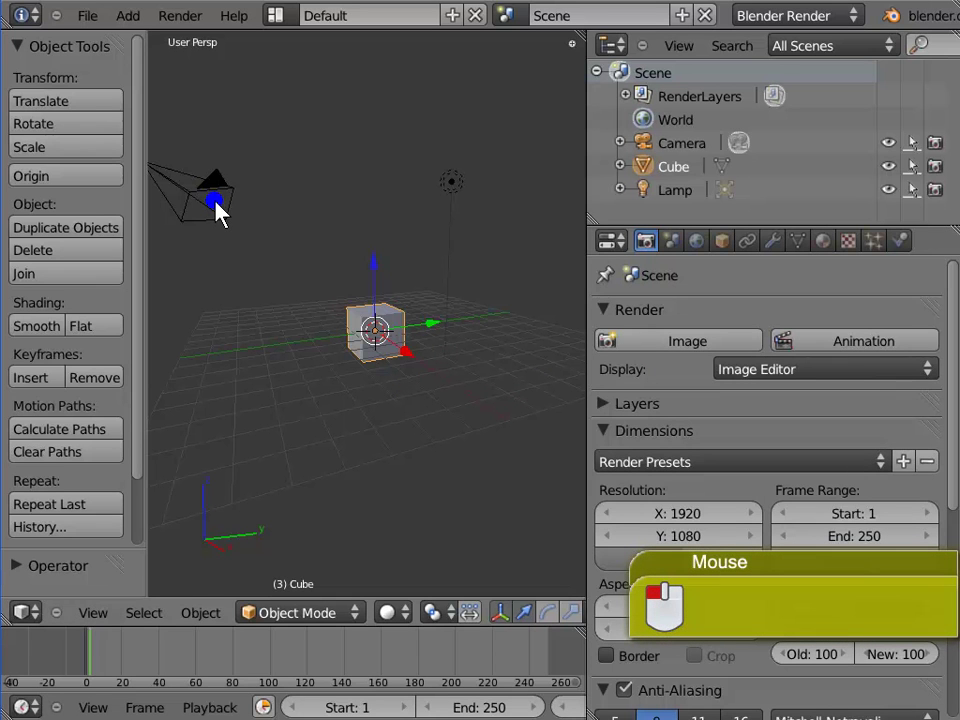
Render the current frame as a still image and return to the 3D view.
left_click(738, 341)
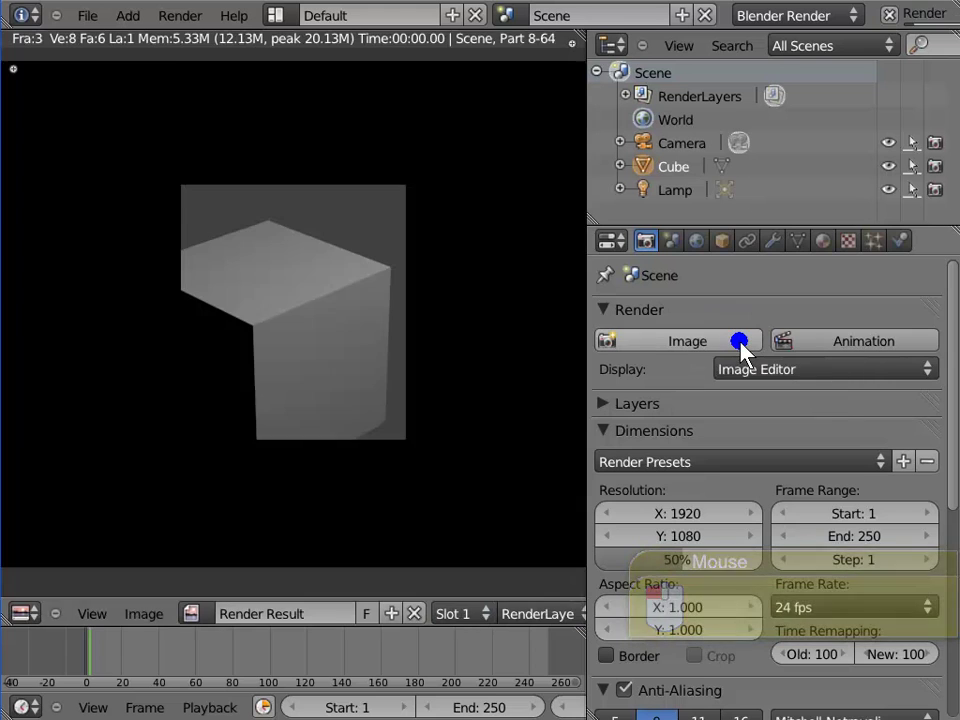
key("F12")
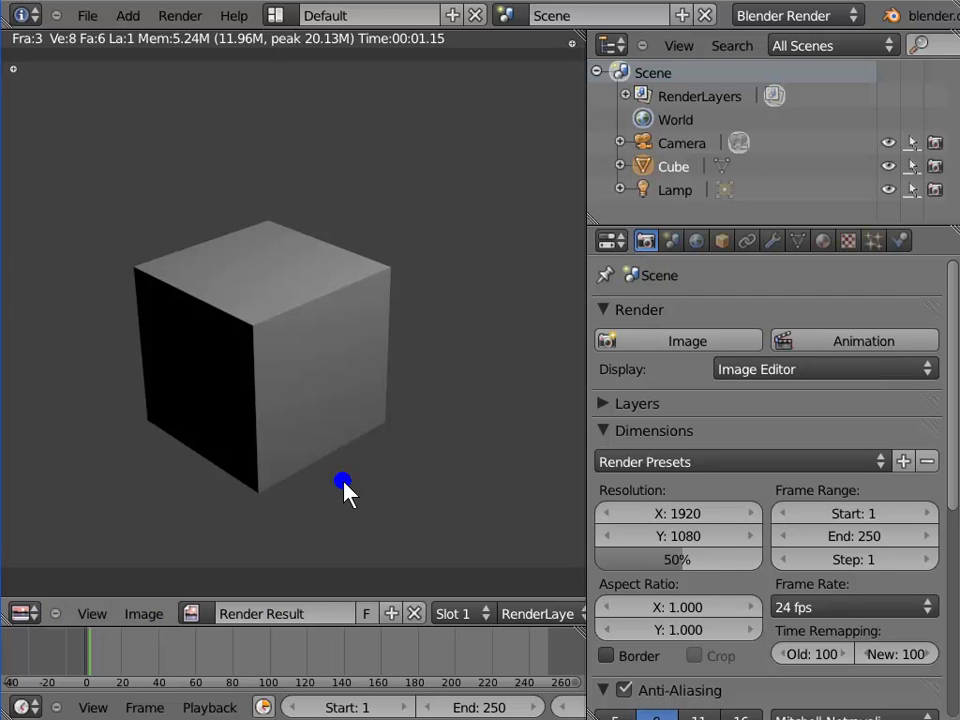
key("Escape")
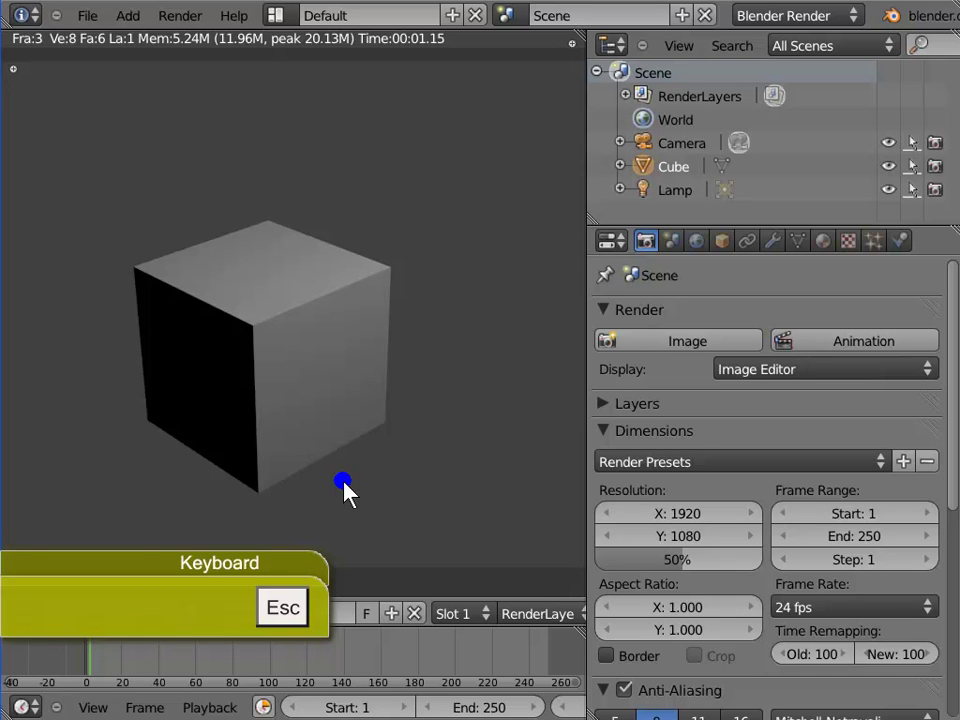
key("Escape")
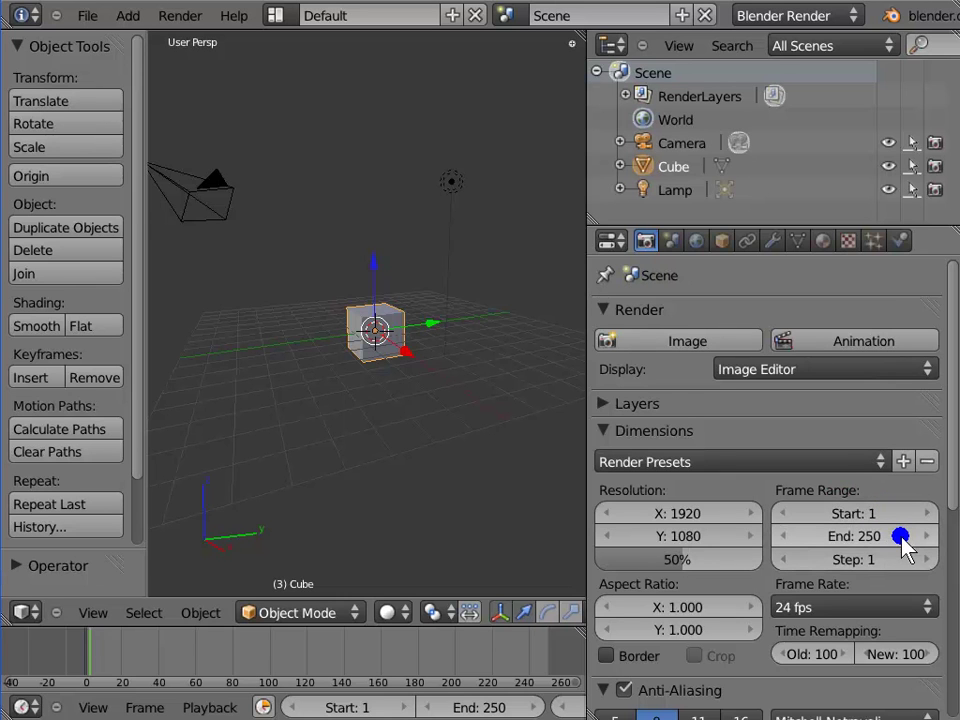
Start rendering the animation for the frame range 1 to 250, stop it and return to the 3D view.
left_click(362, 707)
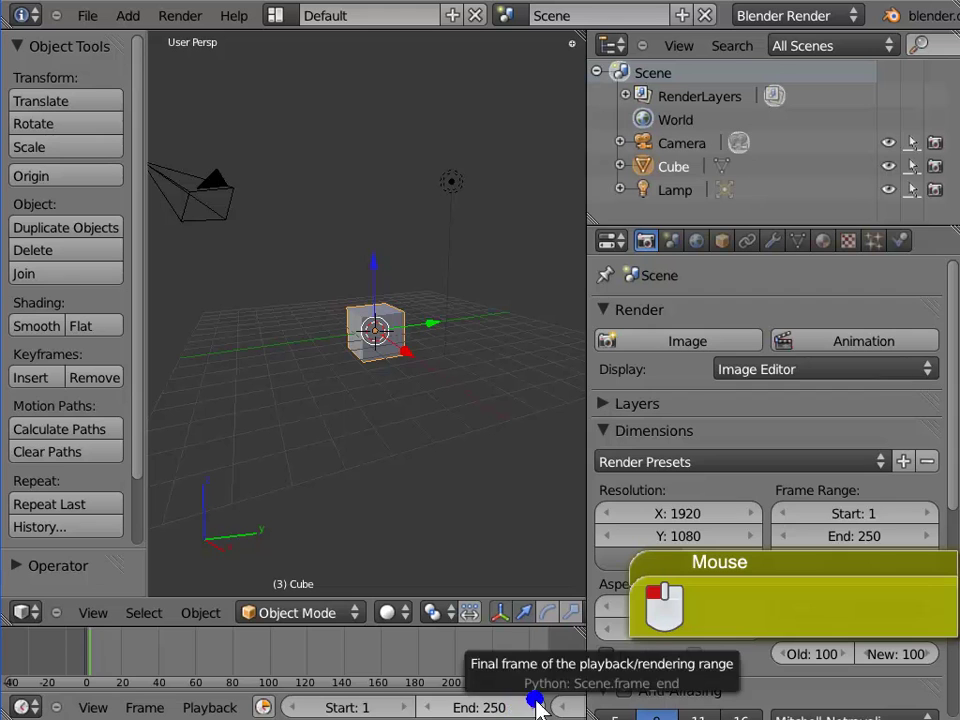
left_click(915, 341)
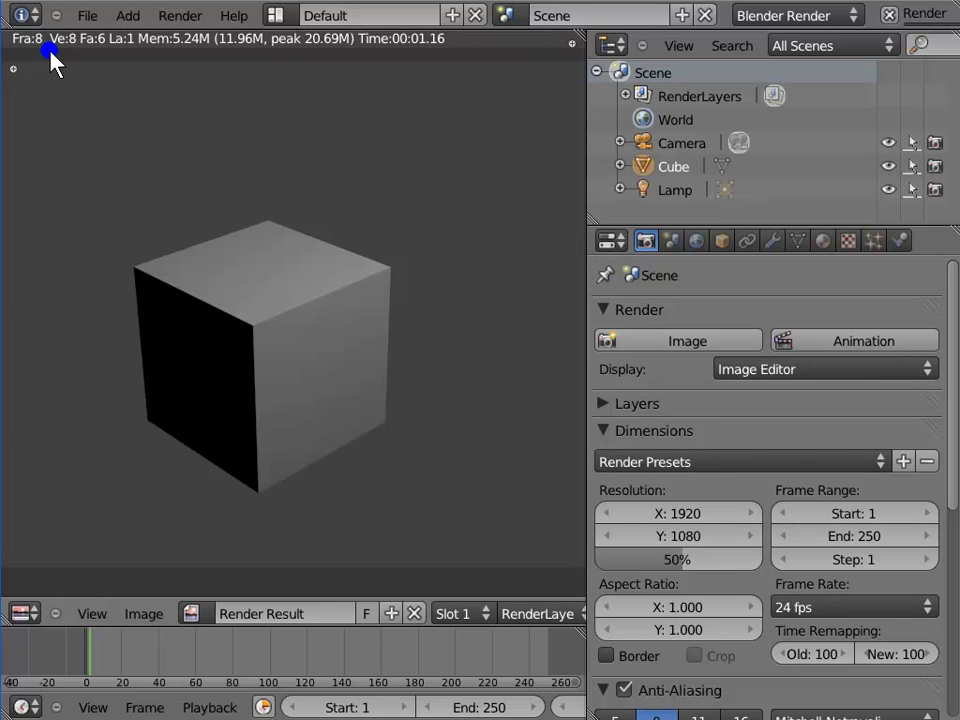
key("Escape")
key("Escape")
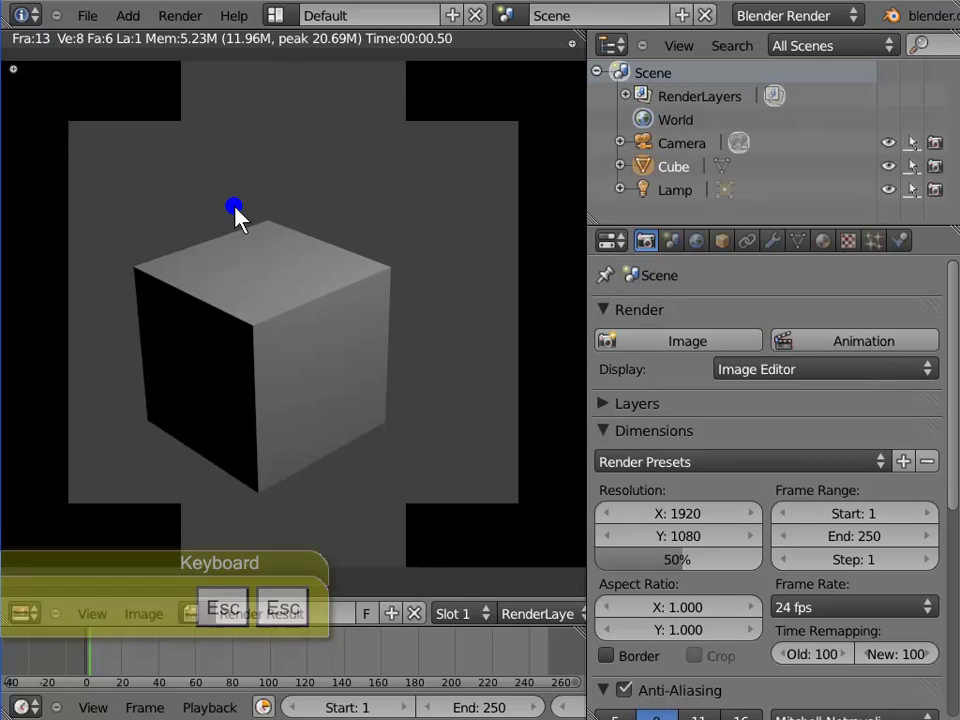
key("Escape")
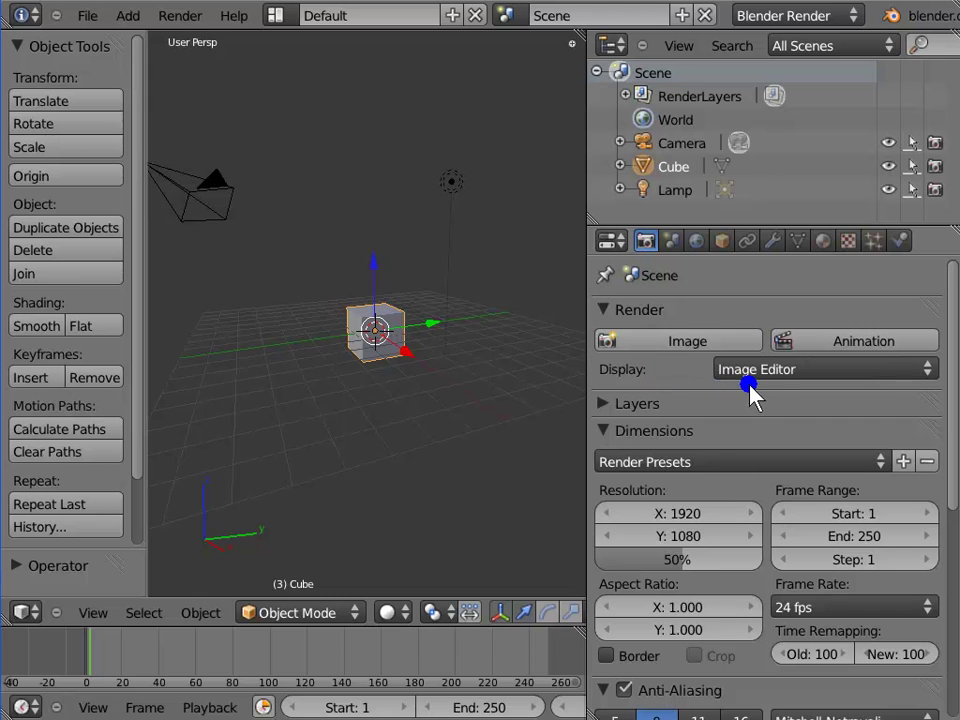
Render a still image, check the UV/Image Editor entry among the editor types, and return to the 3D view.
key("F12")
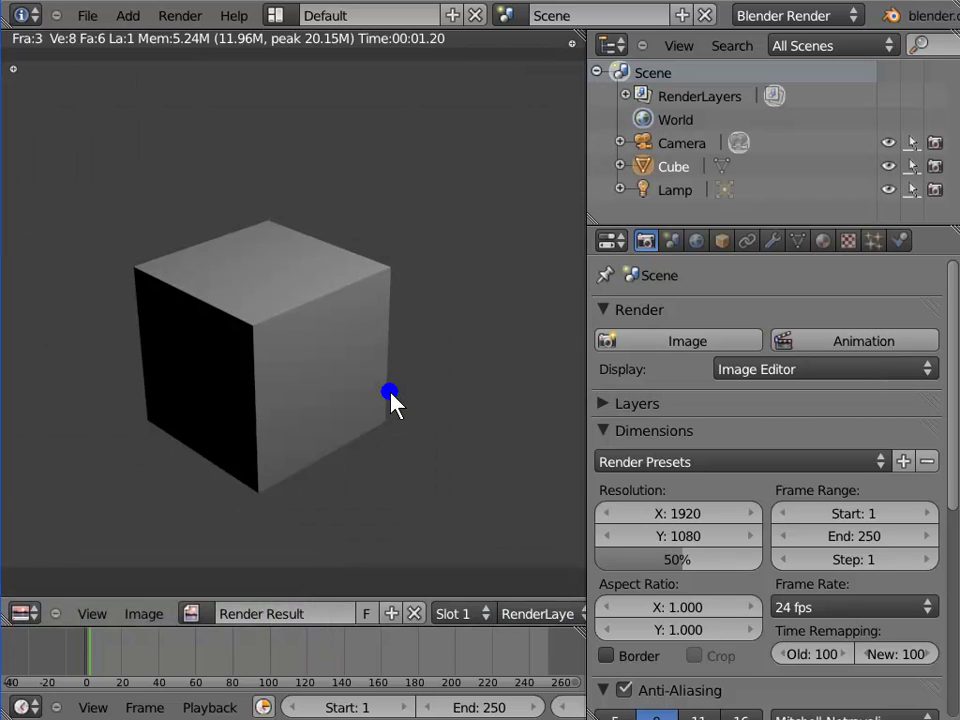
left_click(24, 612)
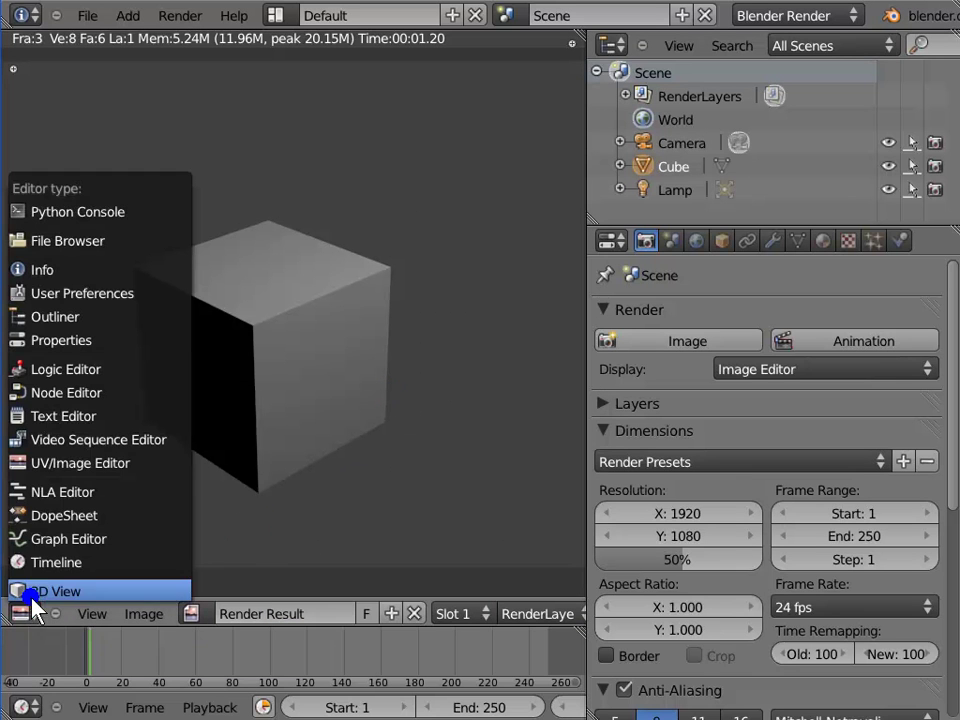
left_click(143, 464)
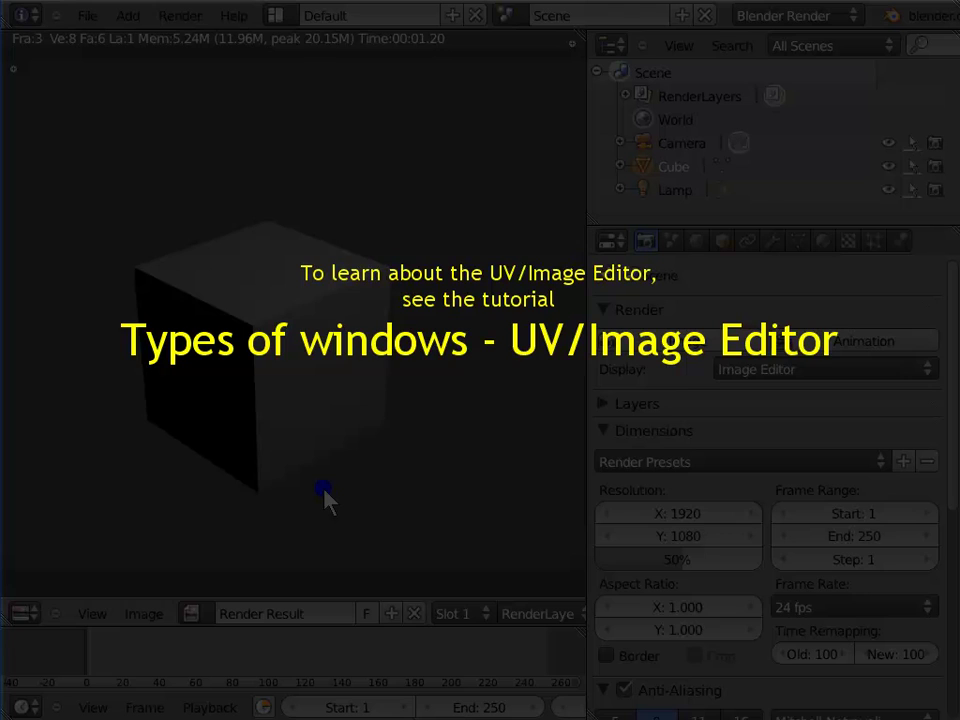
key("Escape")
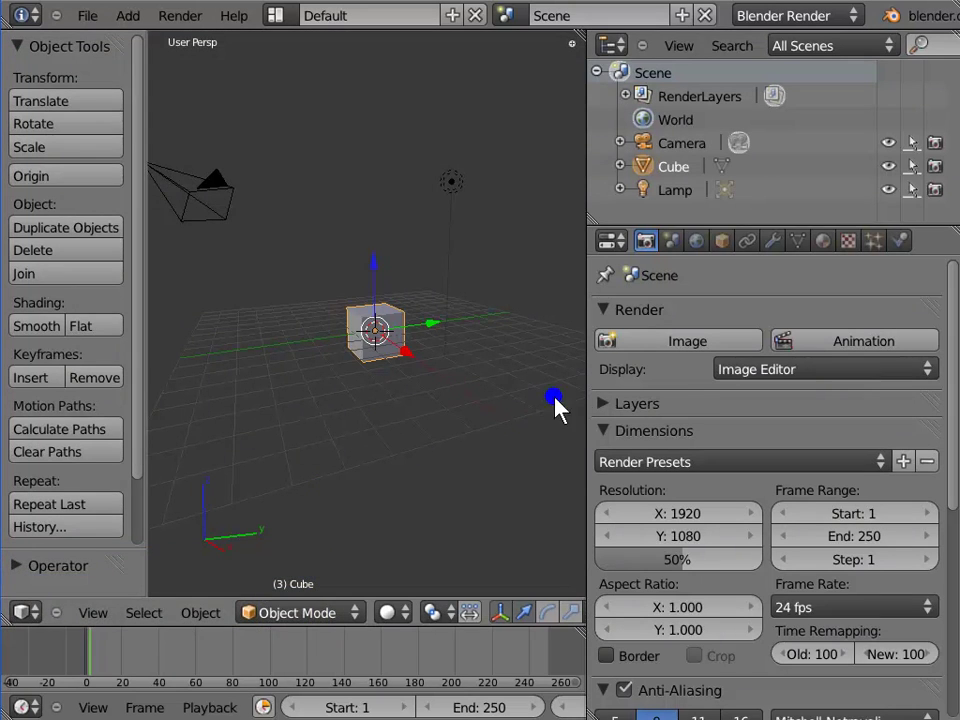
Set the render display option to Full Screen.
left_click(652, 389)
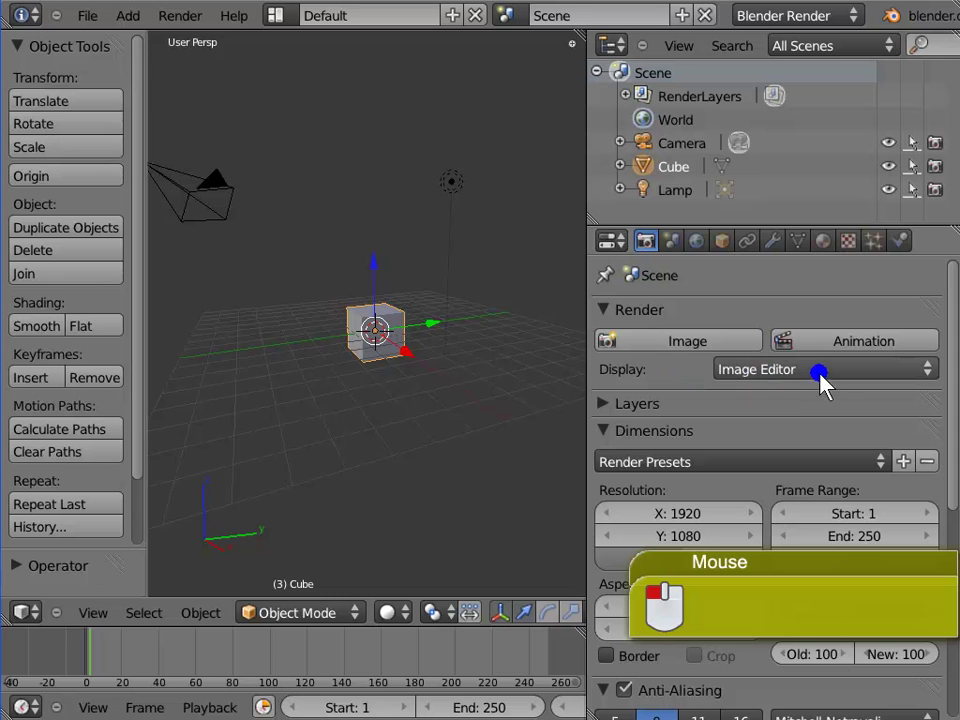
left_click(887, 372)
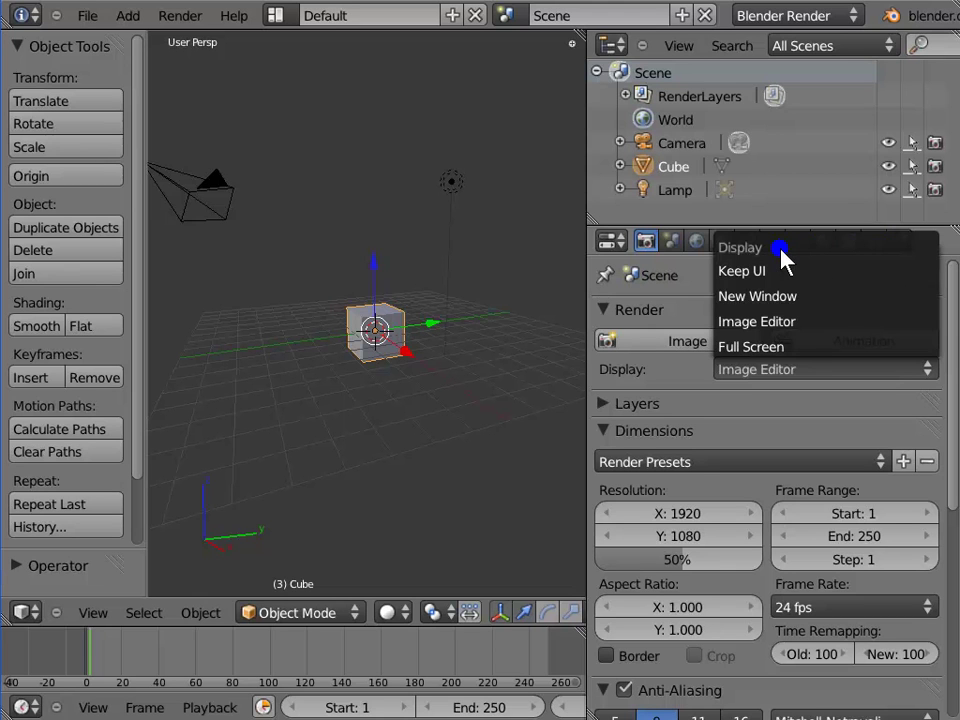
key("F12")
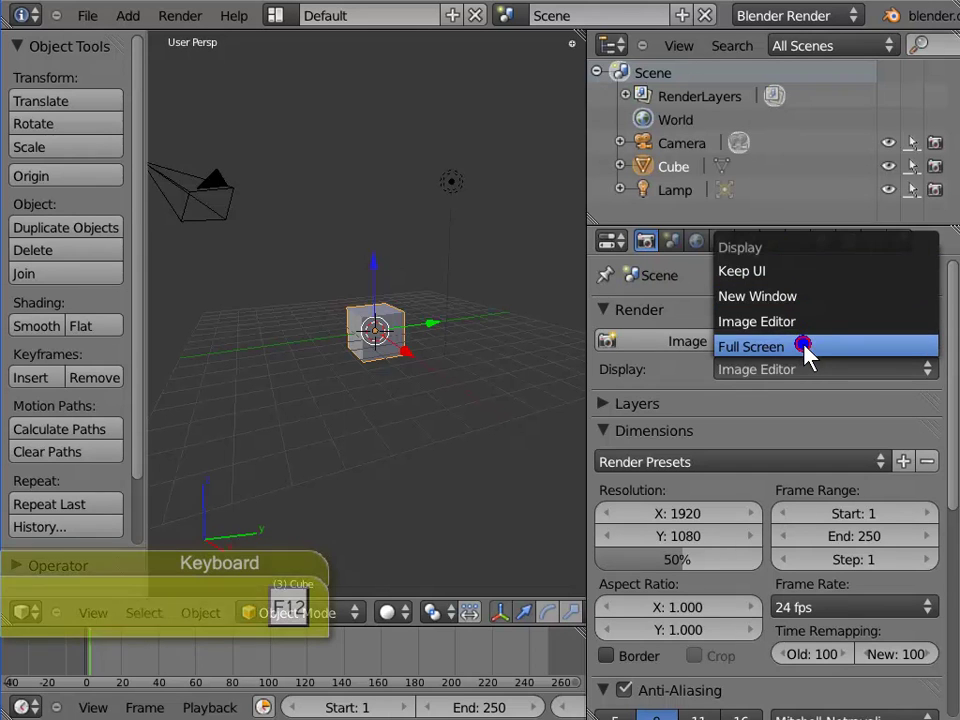
left_click(804, 346)
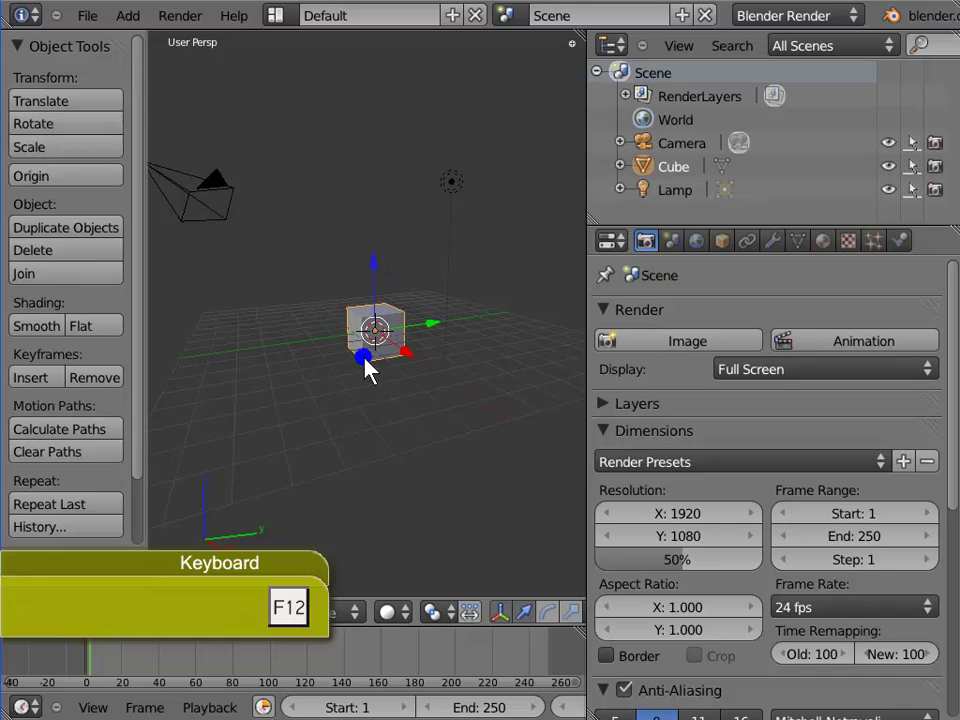
Render the current frame in full screen and go back to the default layout.
key("F12")
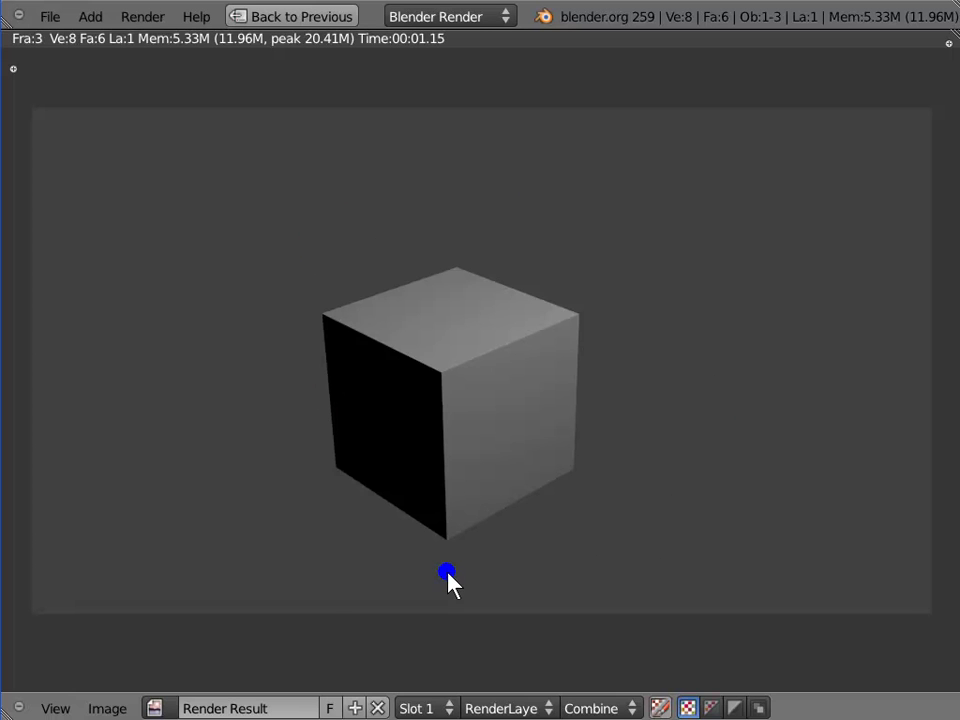
key("Escape")
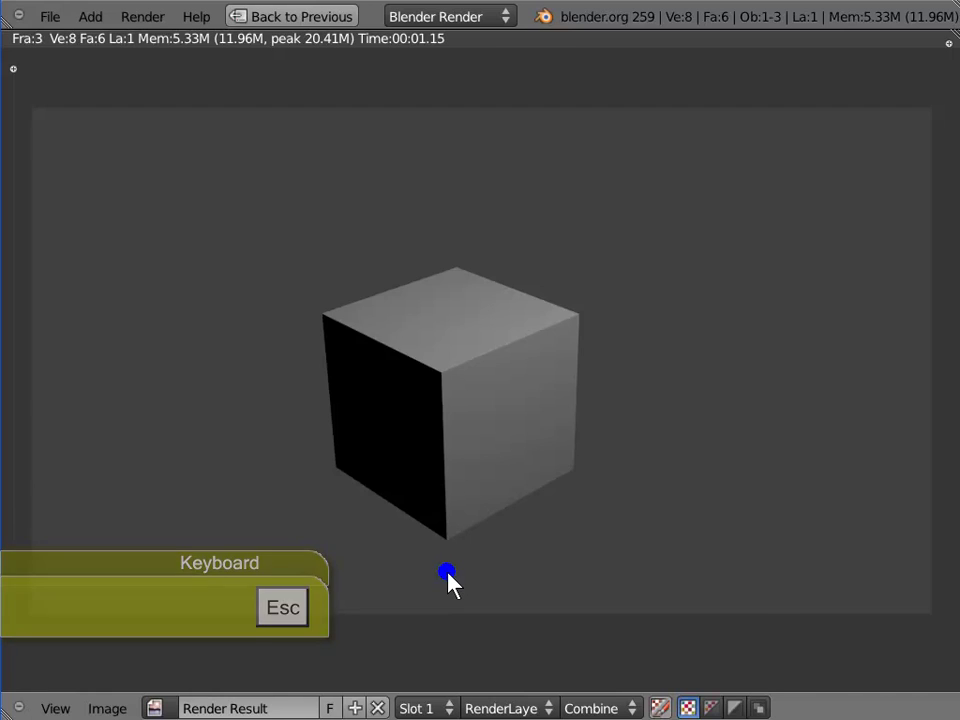
key("Escape")
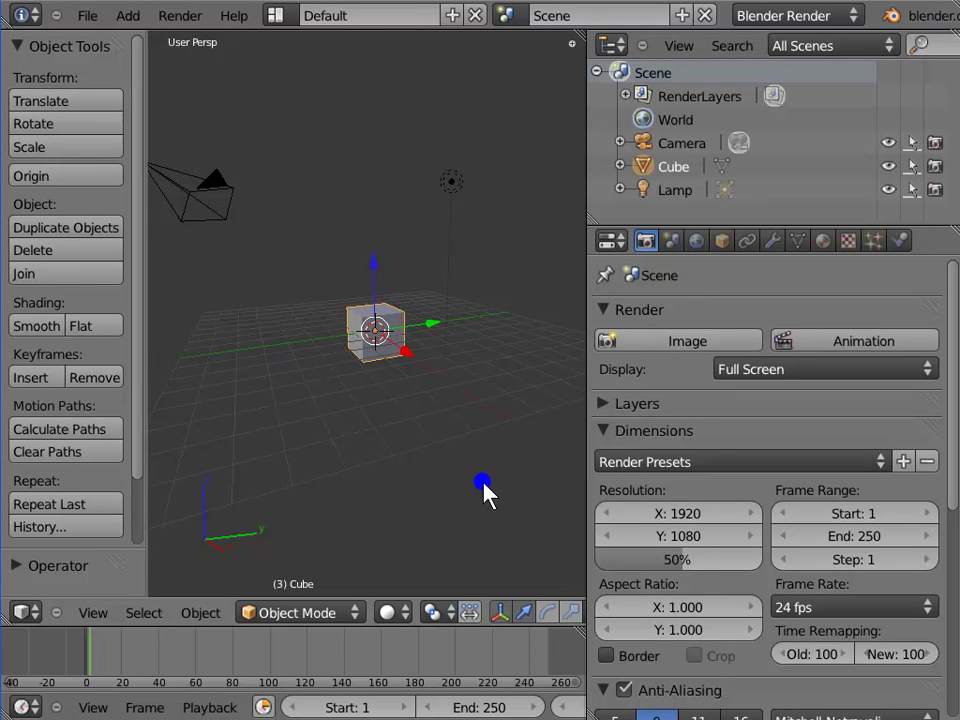
Render the current frame with the display option set to New Window, and close the separate render window.
left_click(654, 388)
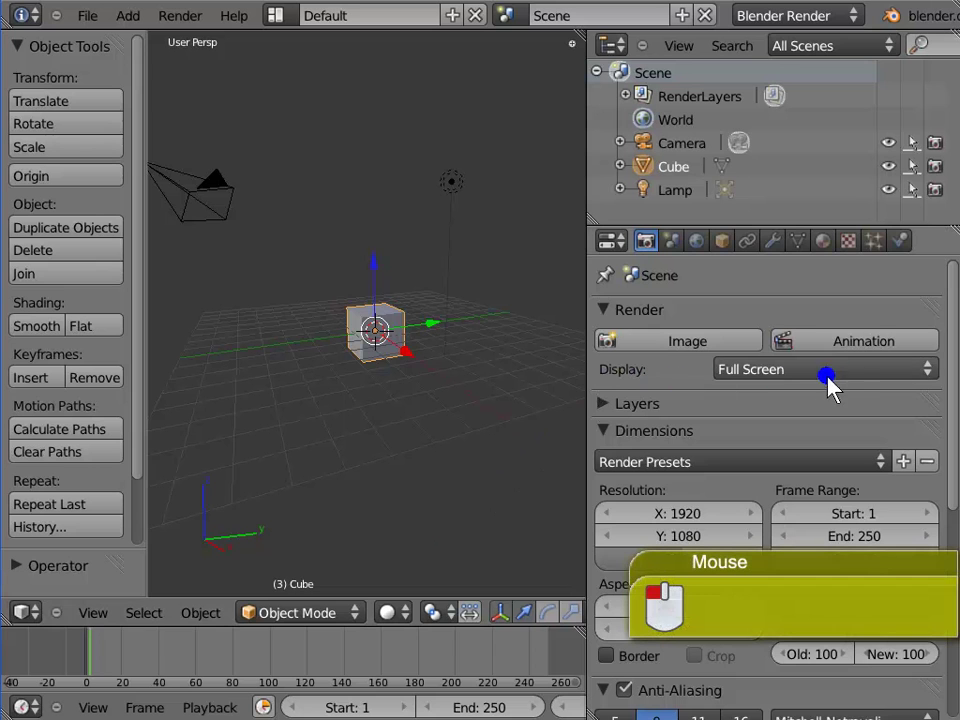
left_click(922, 372)
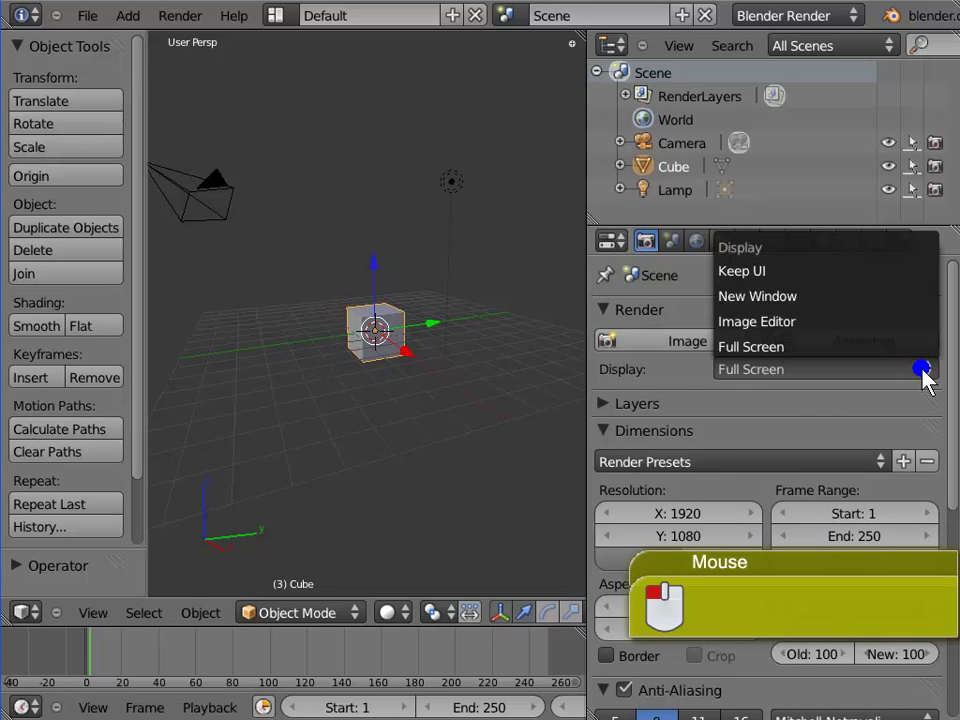
key("F12")
left_click(898, 300)
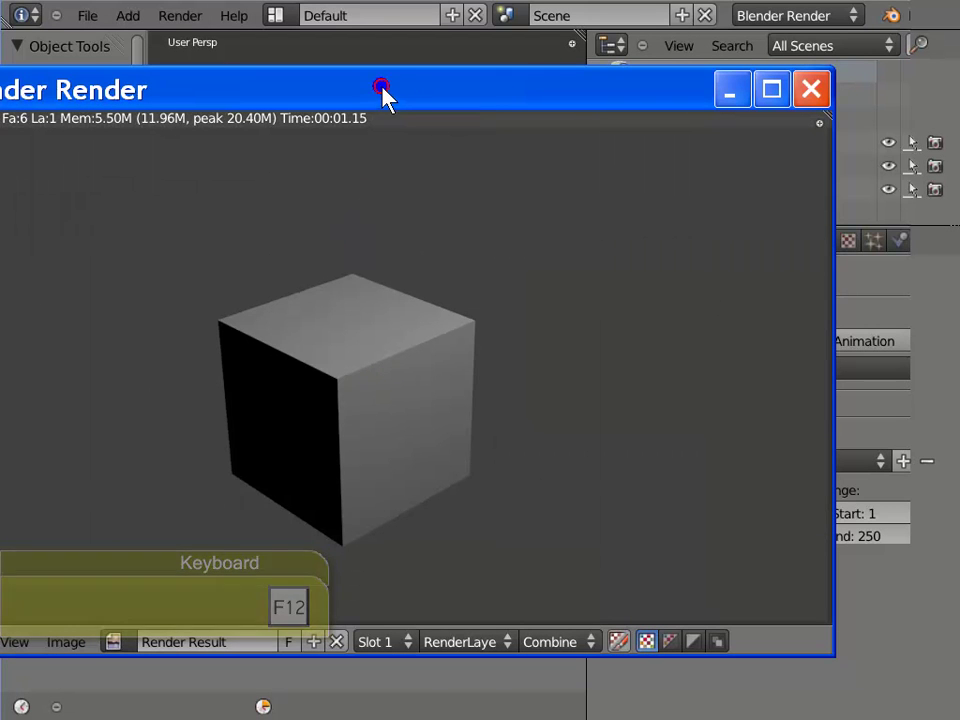
left_click_drag(382, 87, 468, 148)
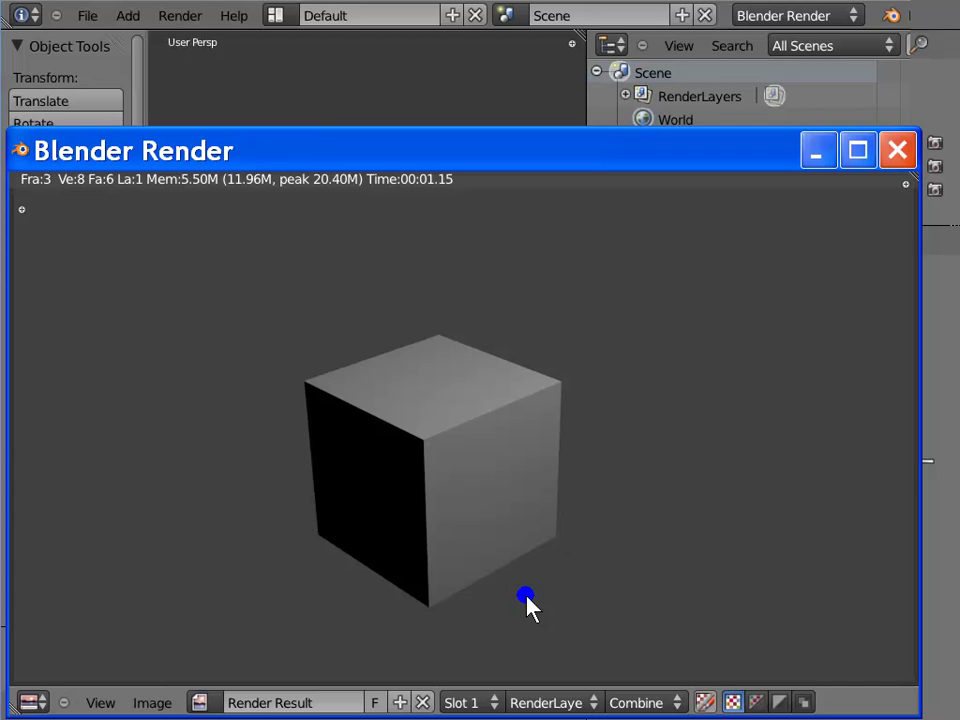
left_click(897, 151)
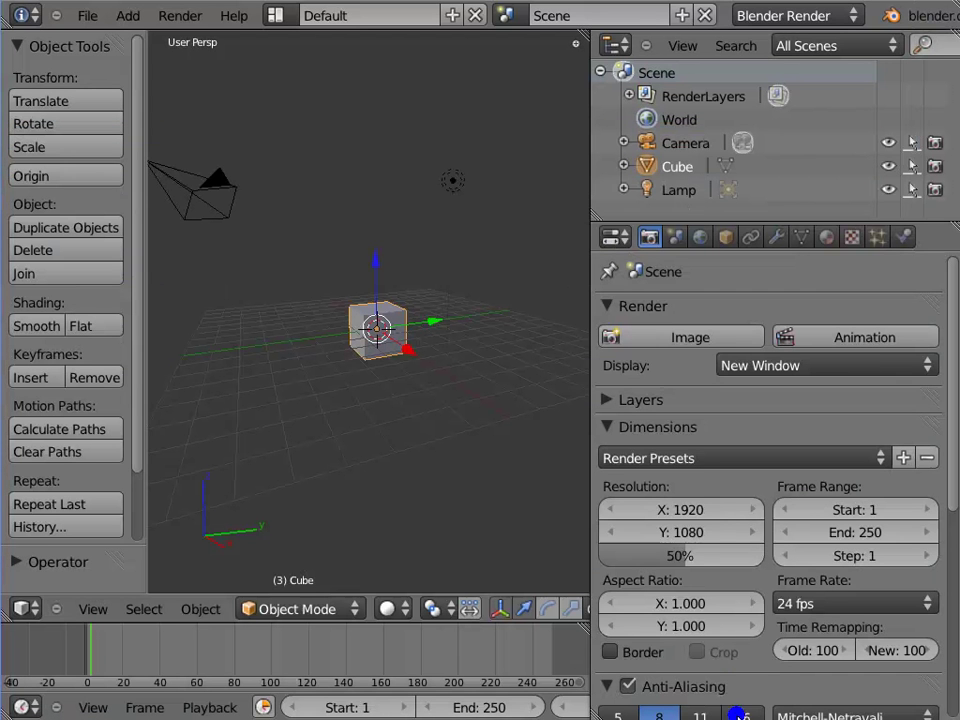
Set the render display option back to Image Editor.
left_click(633, 378)
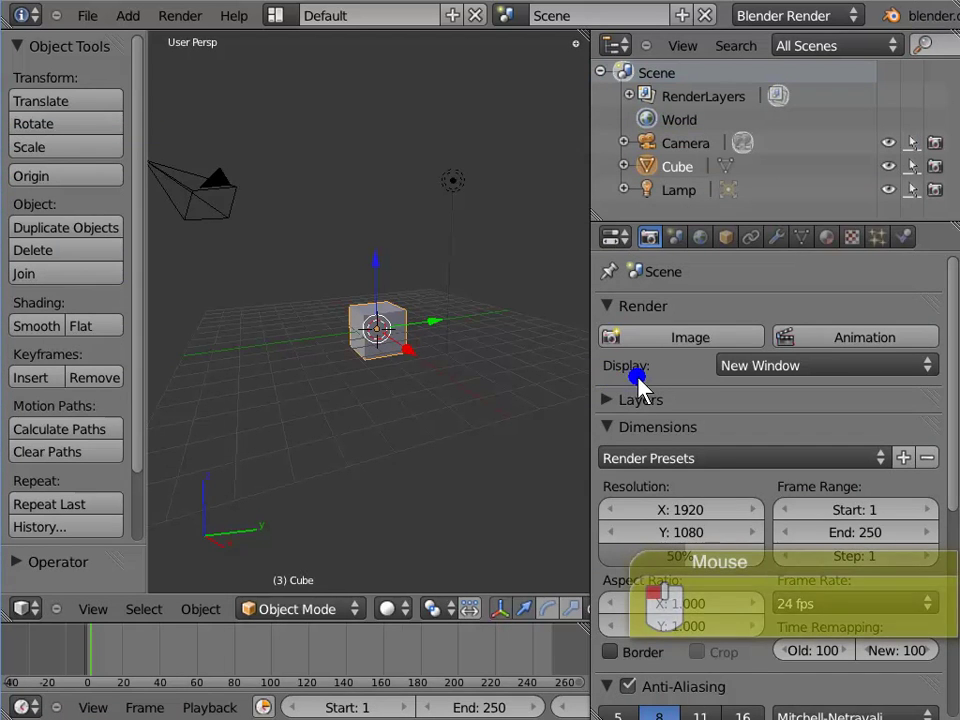
left_click(660, 378)
mouse_move(662, 388)
left_mouse_down()
mouse_move(885, 364)
mouse_move(916, 370)
left_mouse_up()
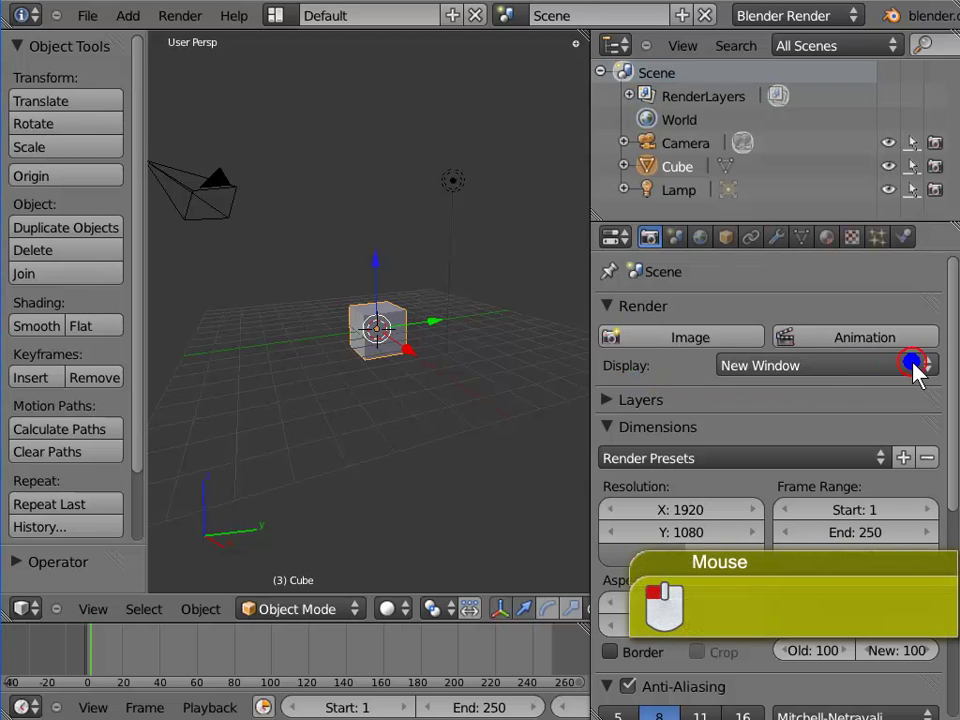
left_click(916, 370)
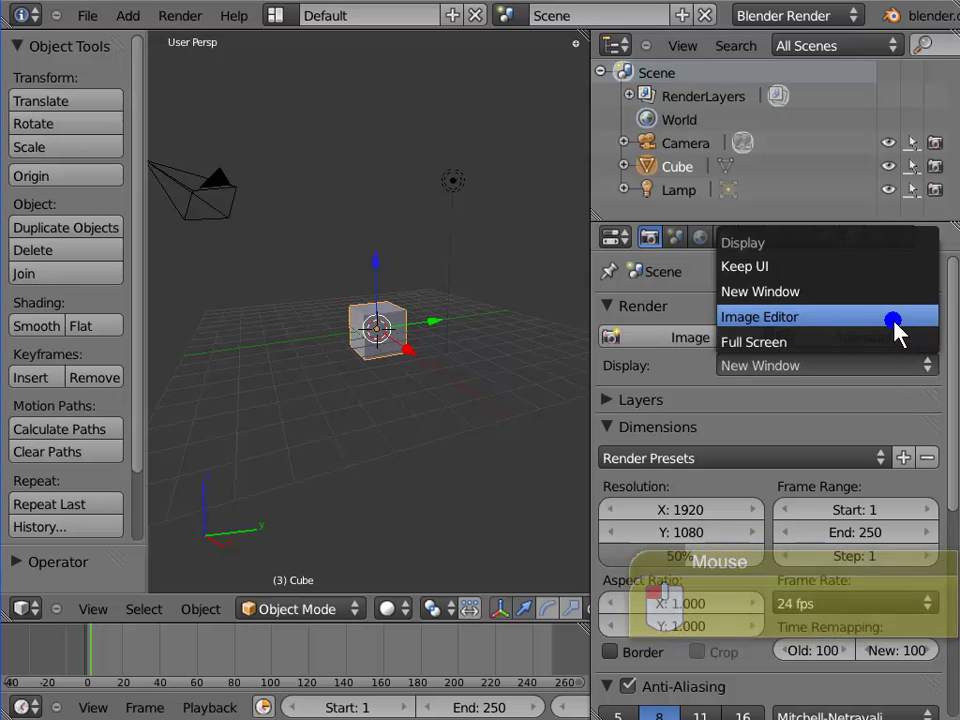
left_click(893, 318)
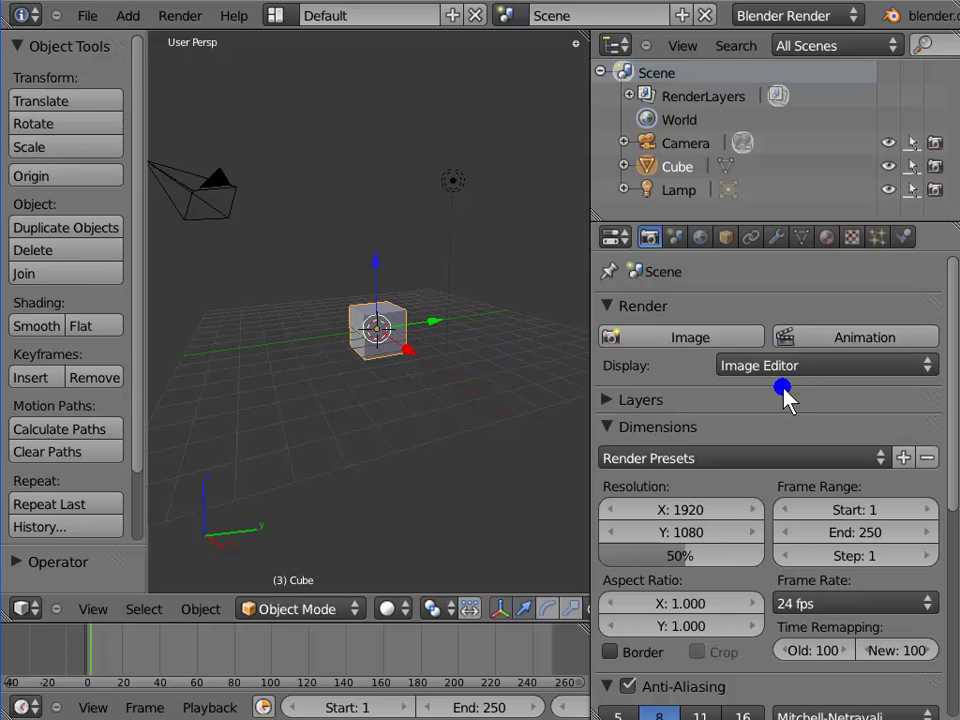
Review the render presets and resolution settings under Dimensions, and render the current frame in the Image Editor.
left_click(705, 445)
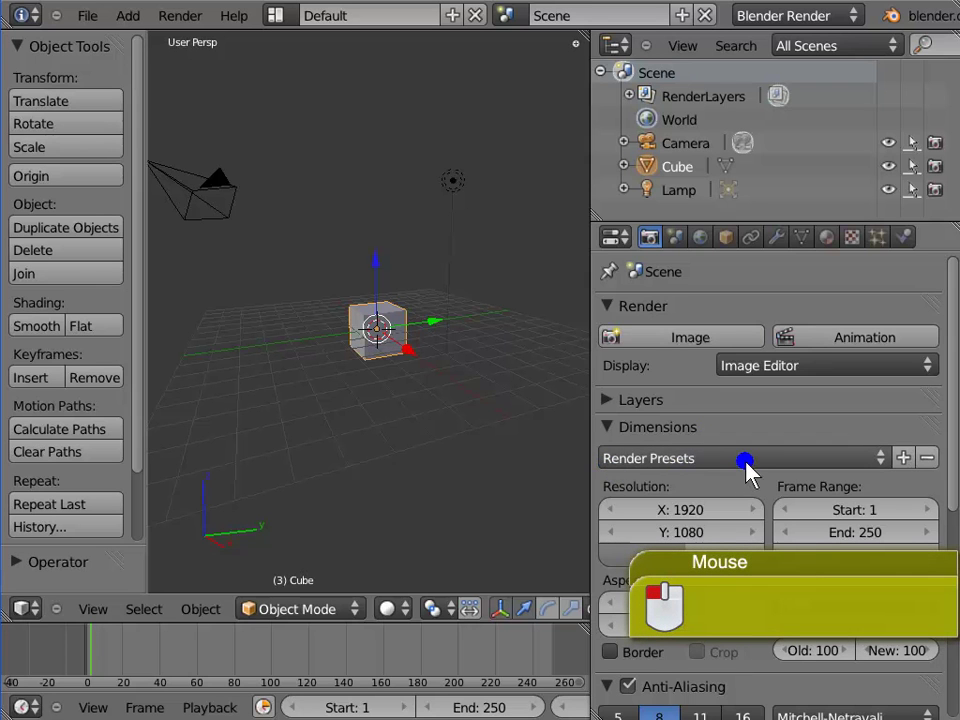
left_click(880, 458)
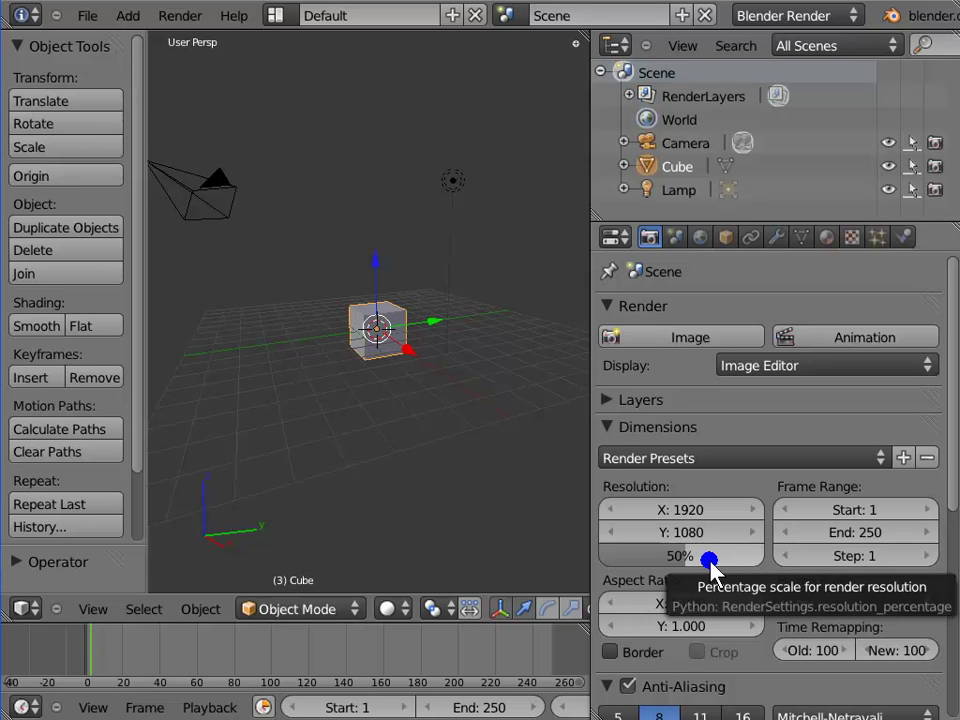
key("F12")
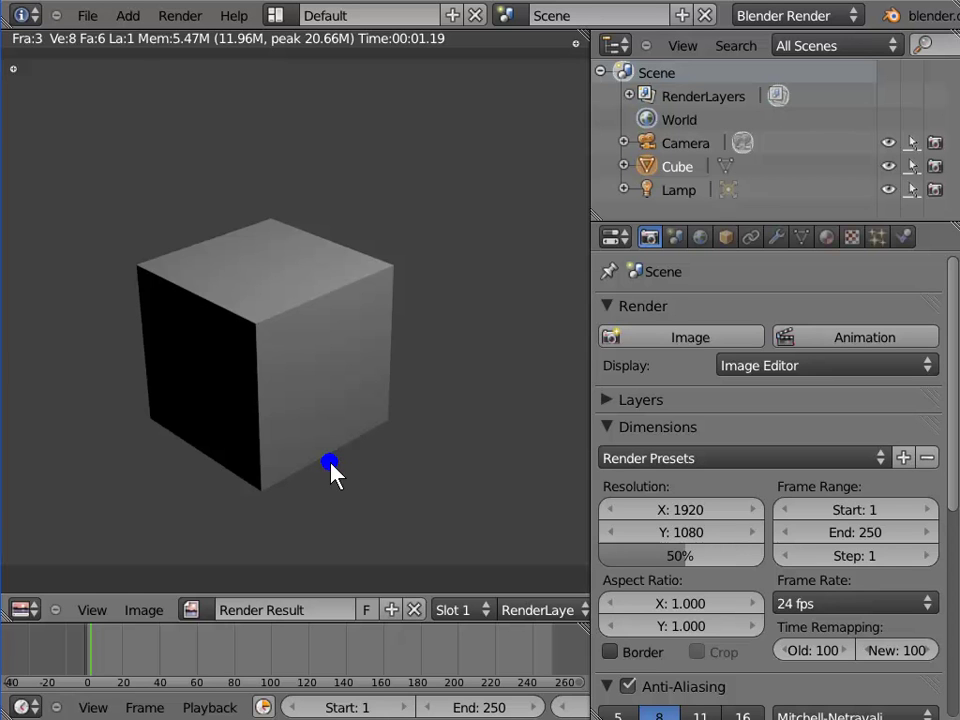
Close the render result and set the render resolution scale to 100% under Dimensions.
key("Escape")
left_click(332, 471)
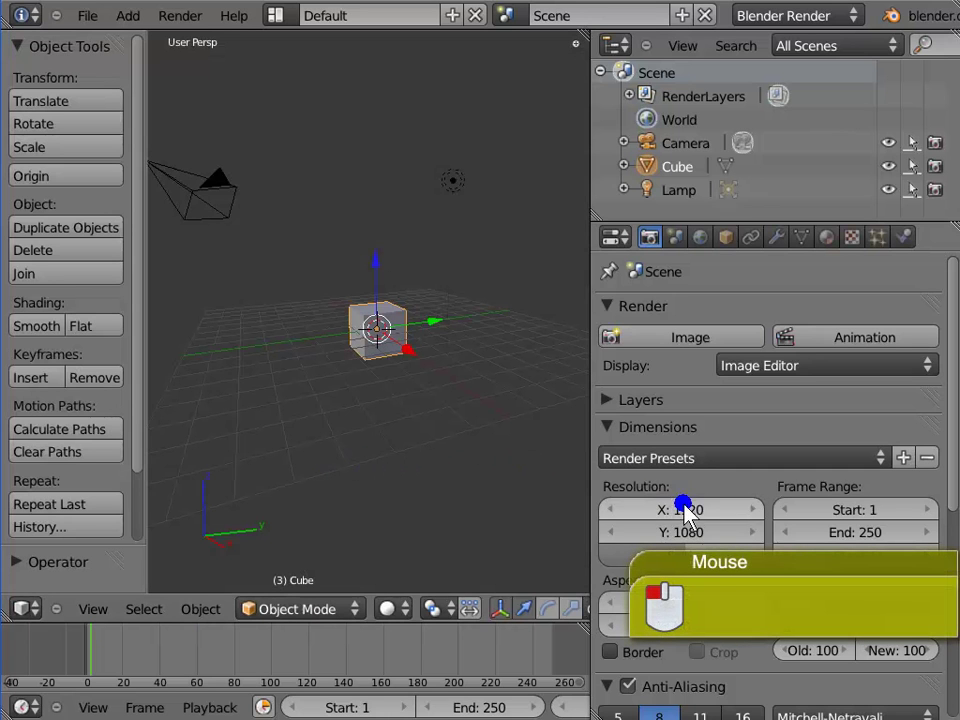
left_click_drag(699, 549, 730, 549)
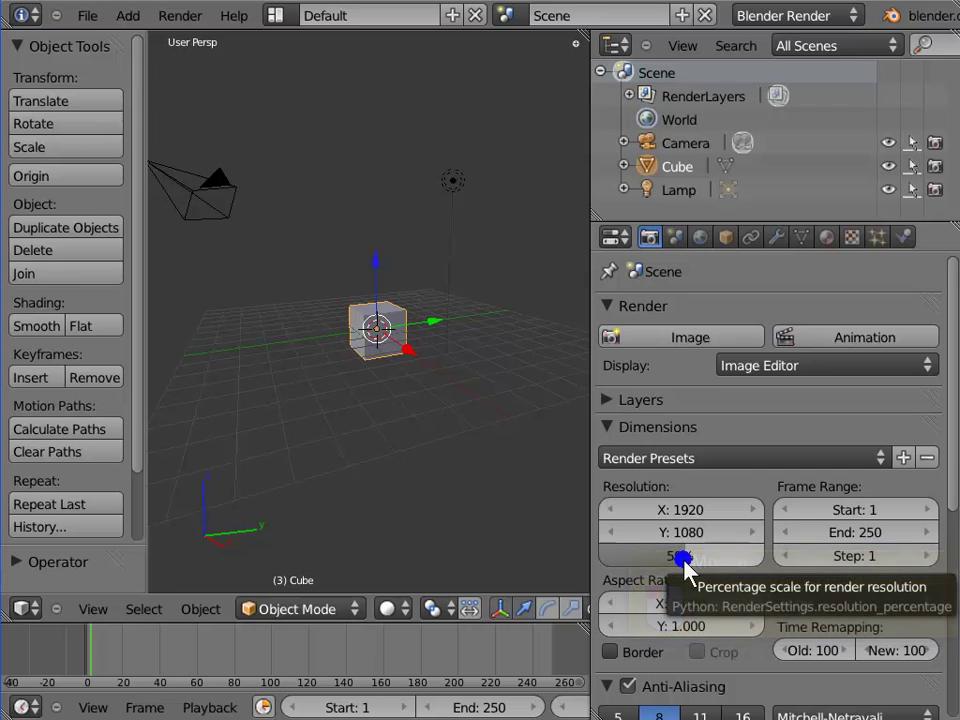
left_click_drag(684, 562, 771, 561)
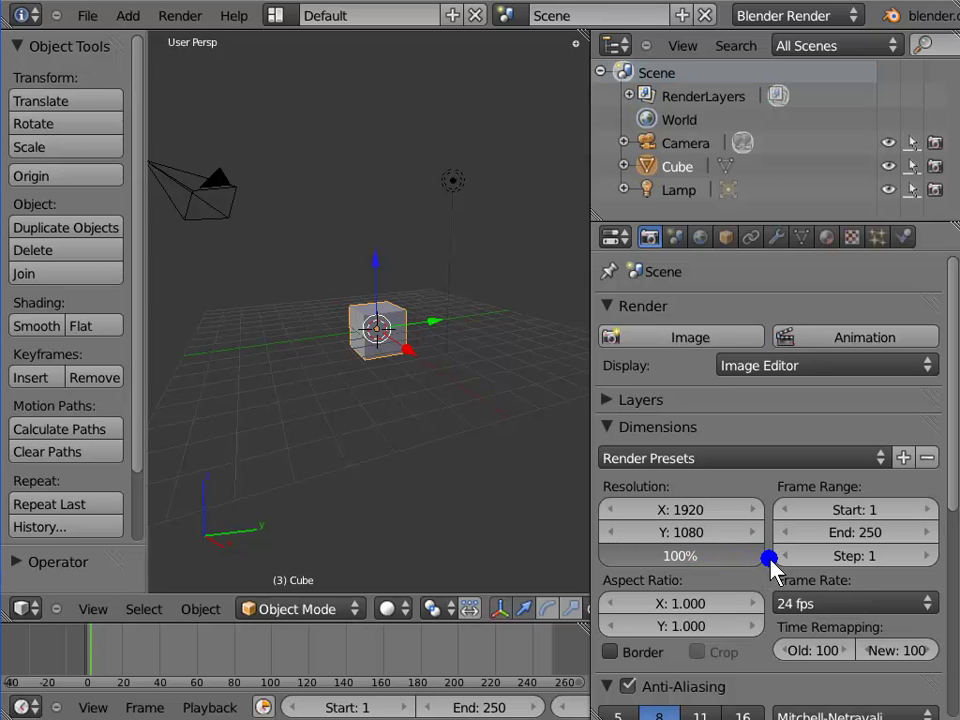
left_click(675, 556)
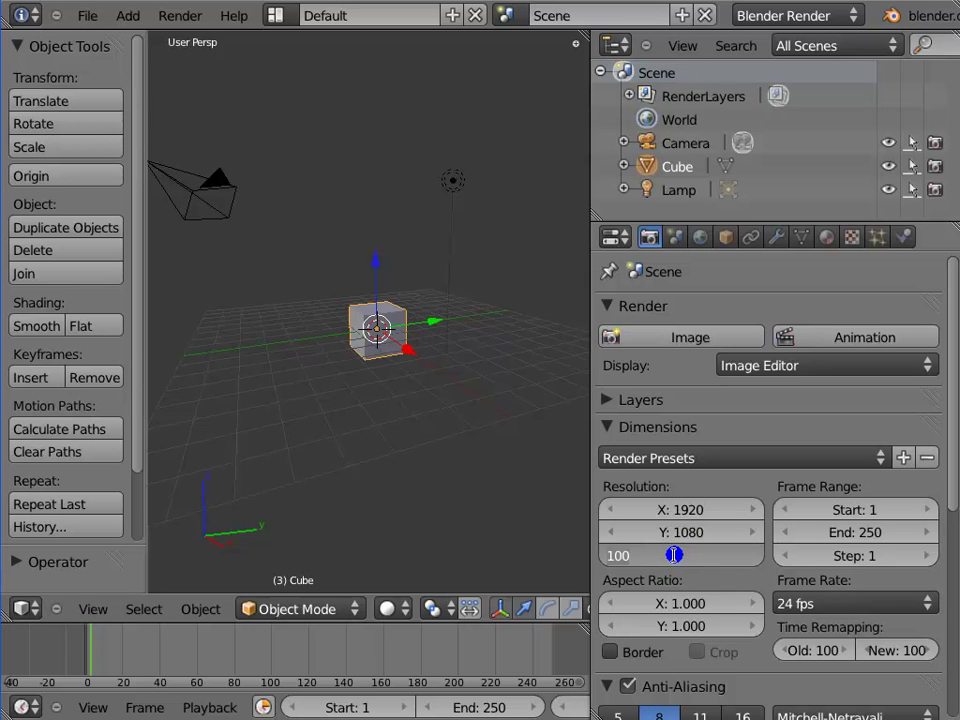
type("100")
key("Return")
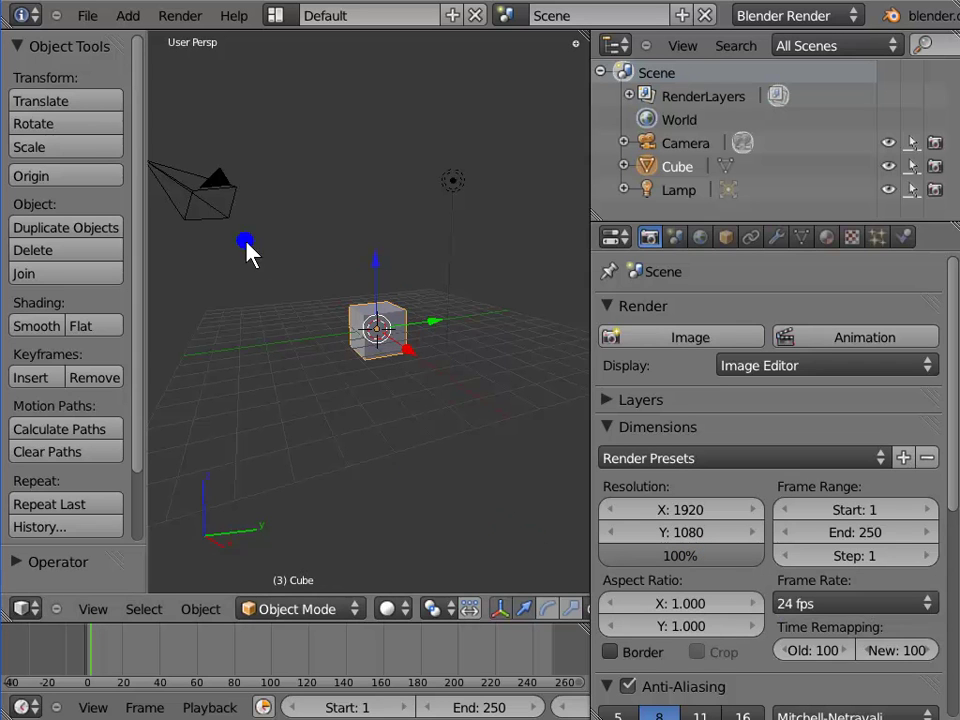
Render the current frame at the full resolution scale, view the whole image and return to the 3D view.
key("F12")
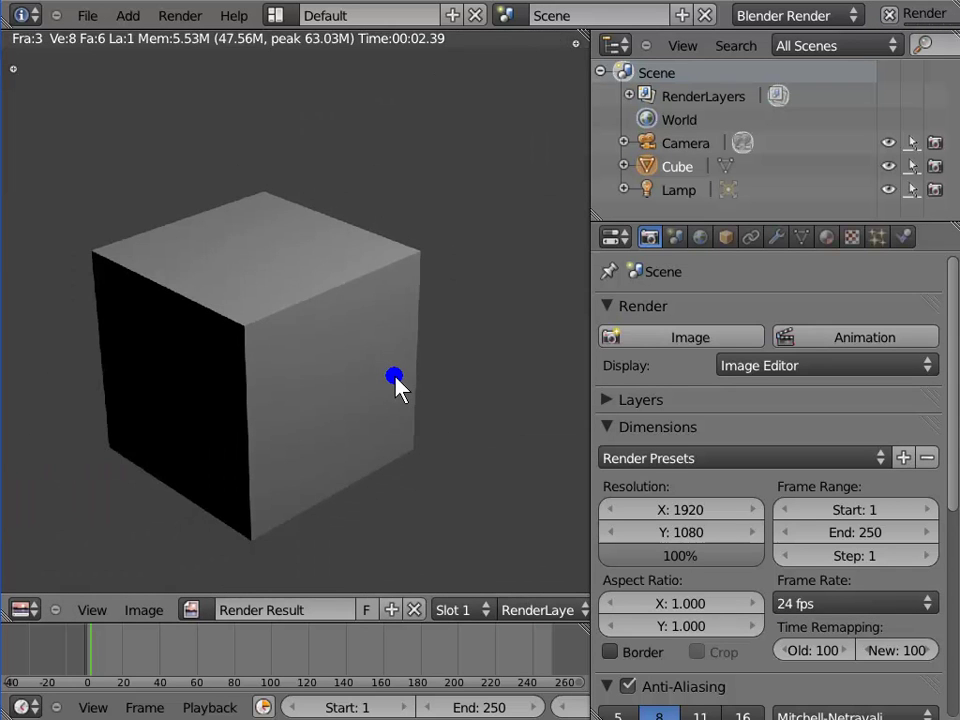
scroll(395, 385, "down", 4)
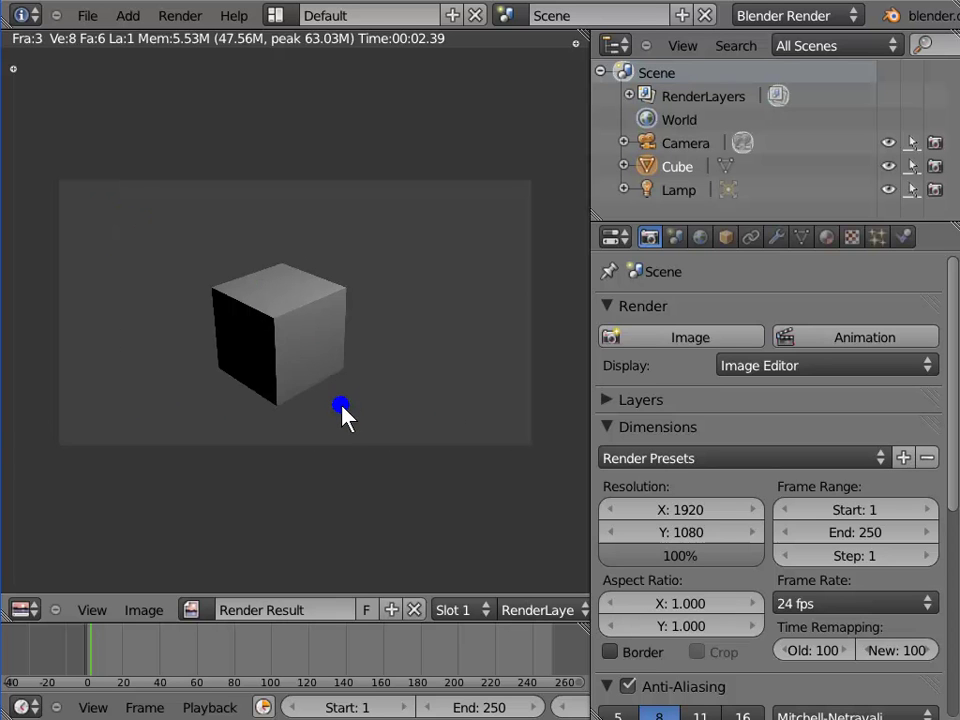
key("Escape")
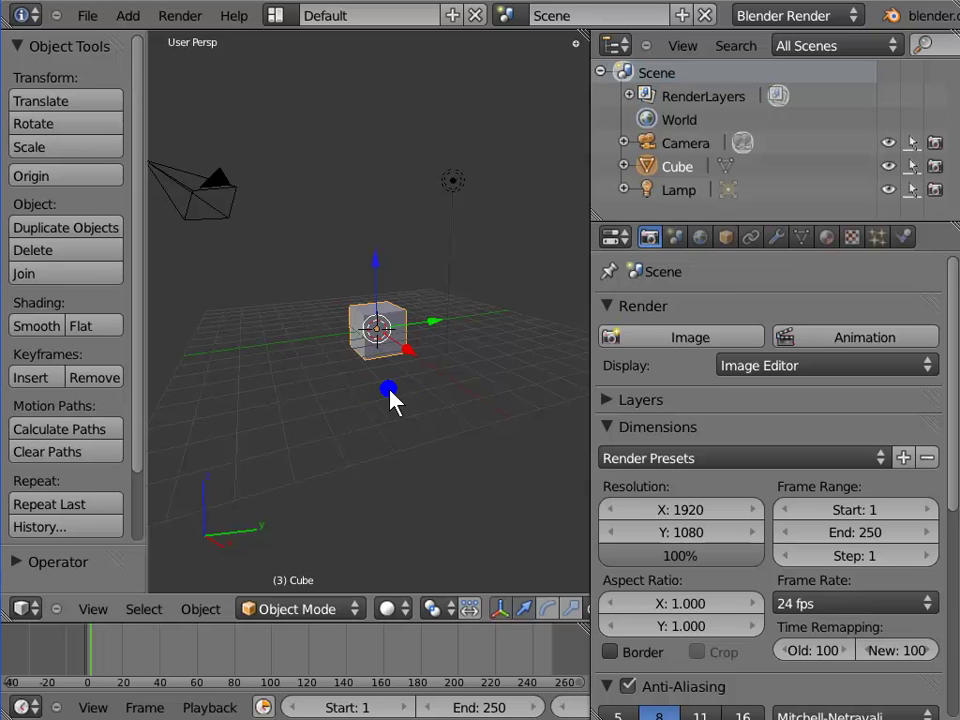
Set the render resolution to 720 in X and 576 in Y.
left_click(687, 511)
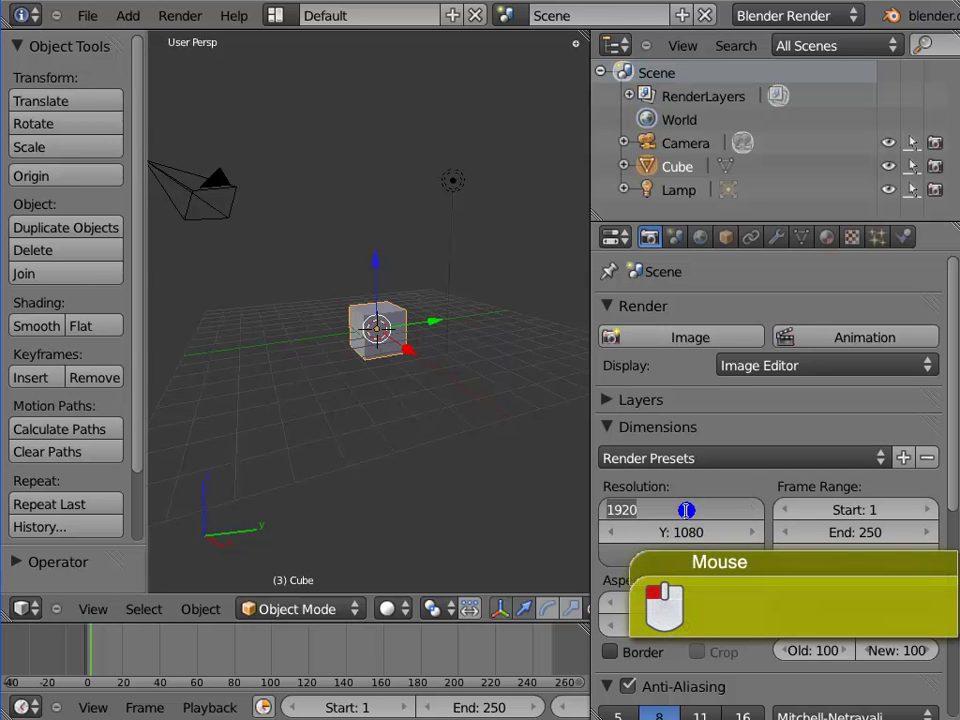
type("7")
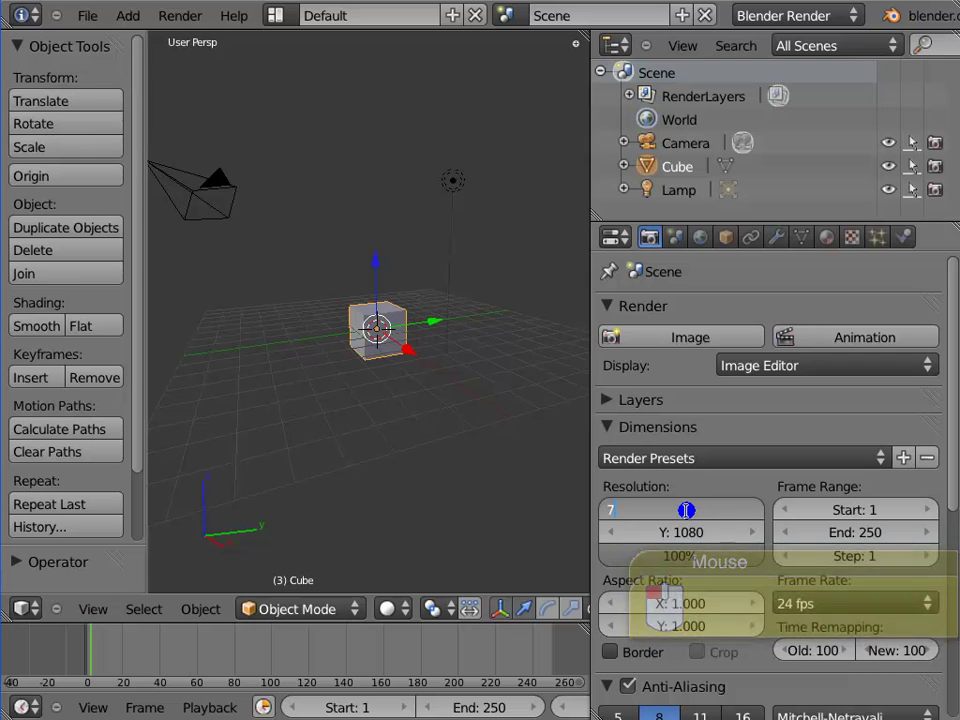
type("20")
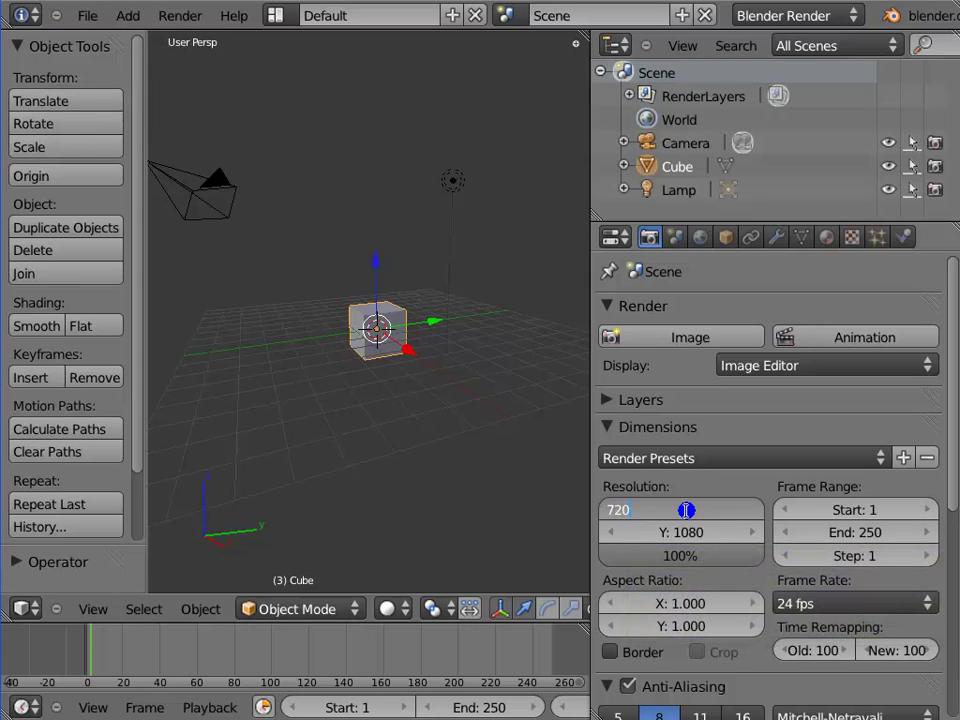
left_click(687, 511)
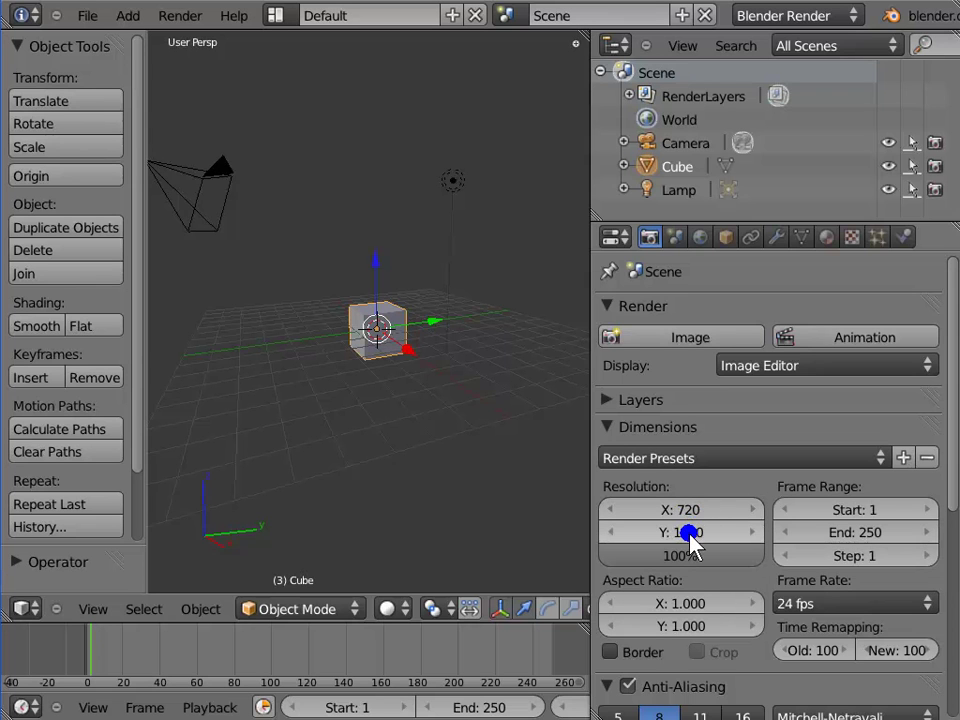
left_click(689, 534)
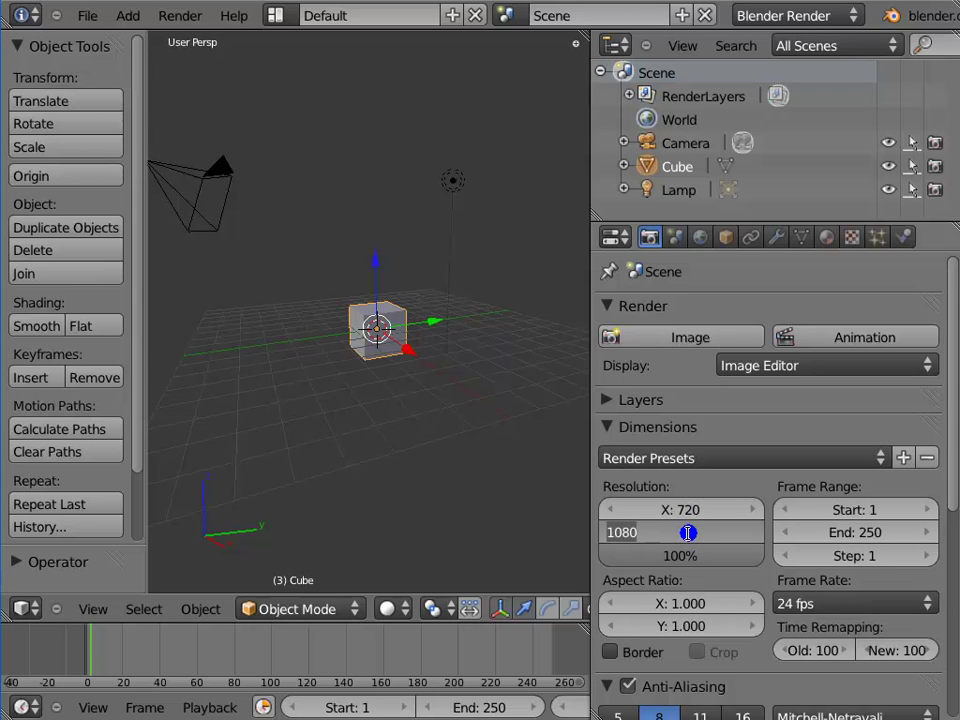
type("576")
left_click(689, 535)
Render the current frame at the new 720 by 576 resolution and view the result up close.
key("F12")
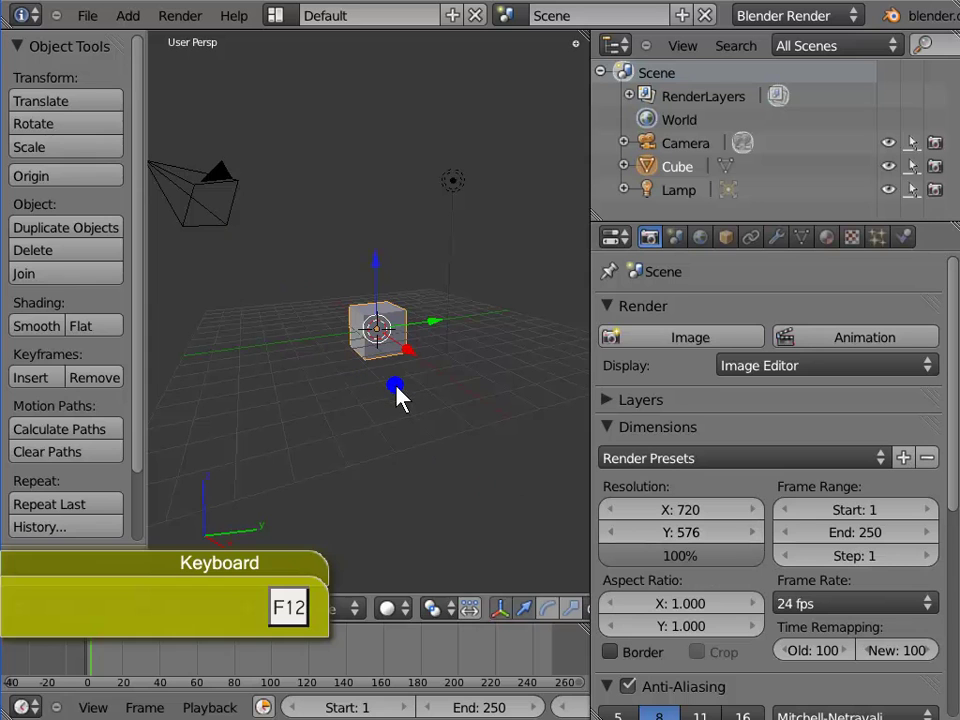
key("F12")
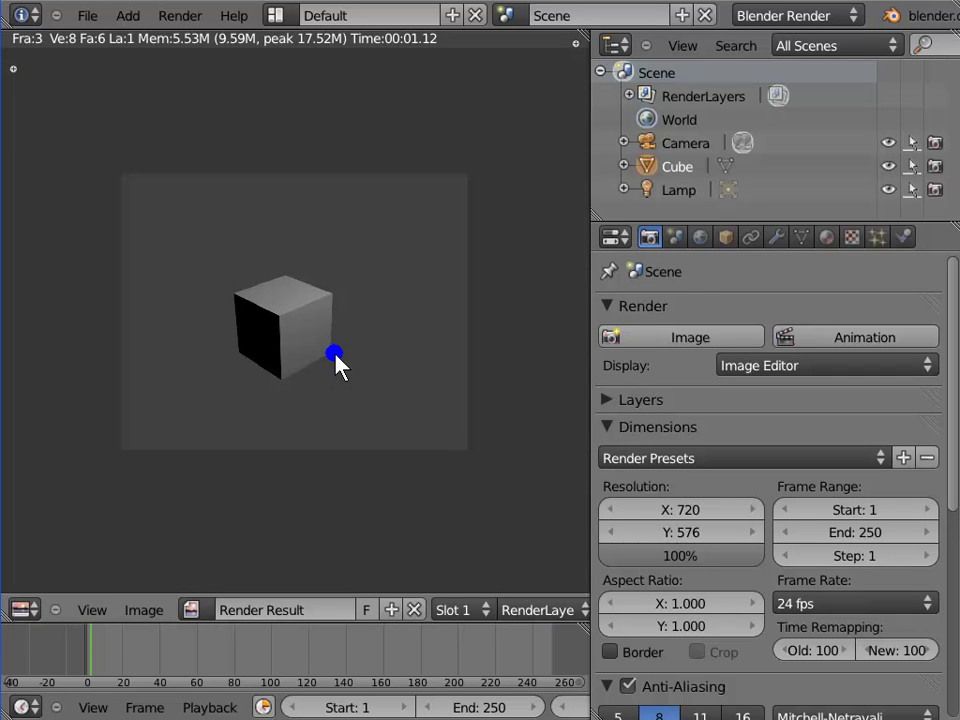
scroll(336, 357, "up", 2)
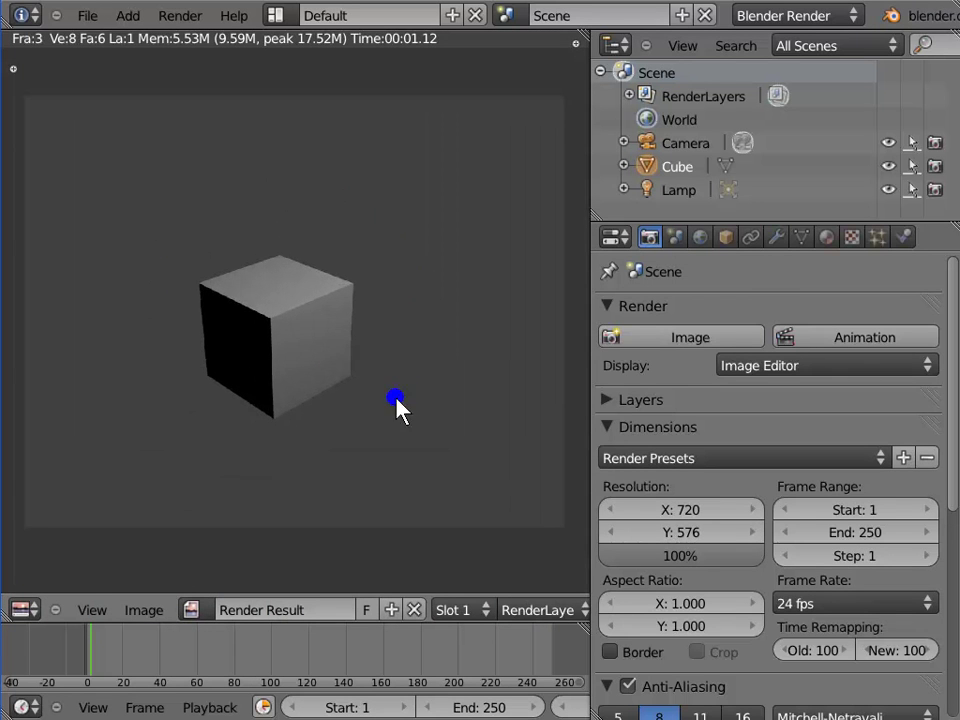
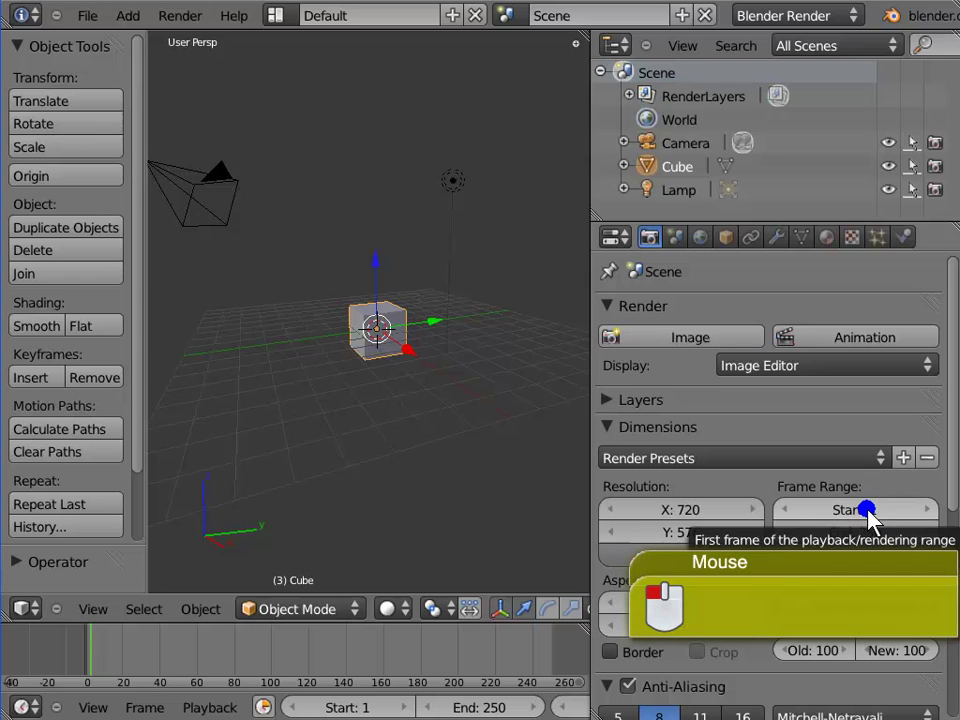
Set the frame range to start at 0 and end at 100.
left_click(866, 510)
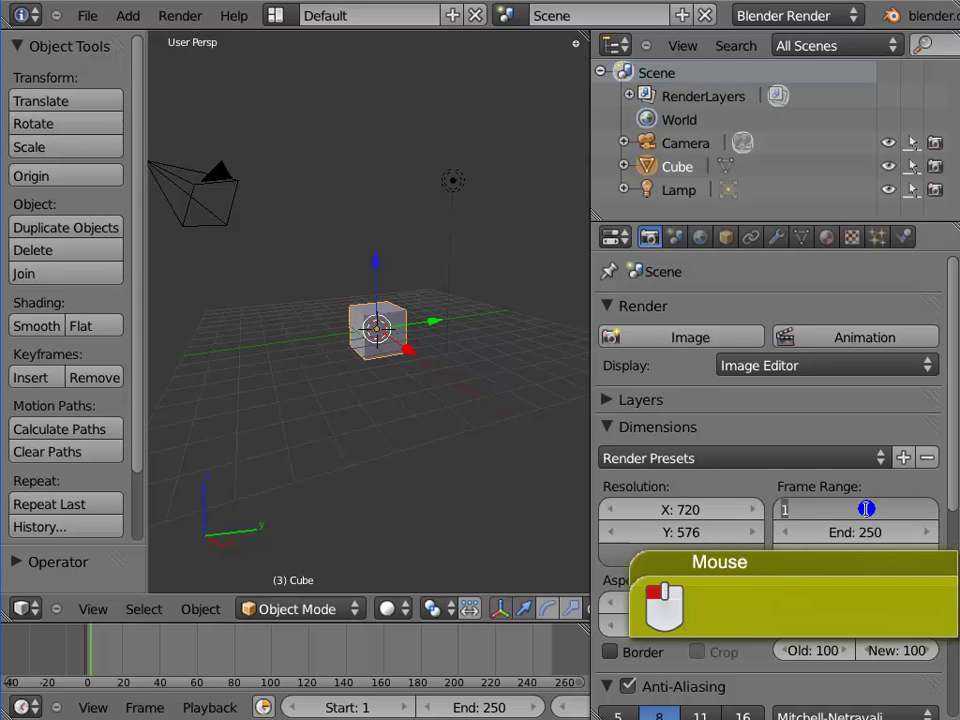
type("0")
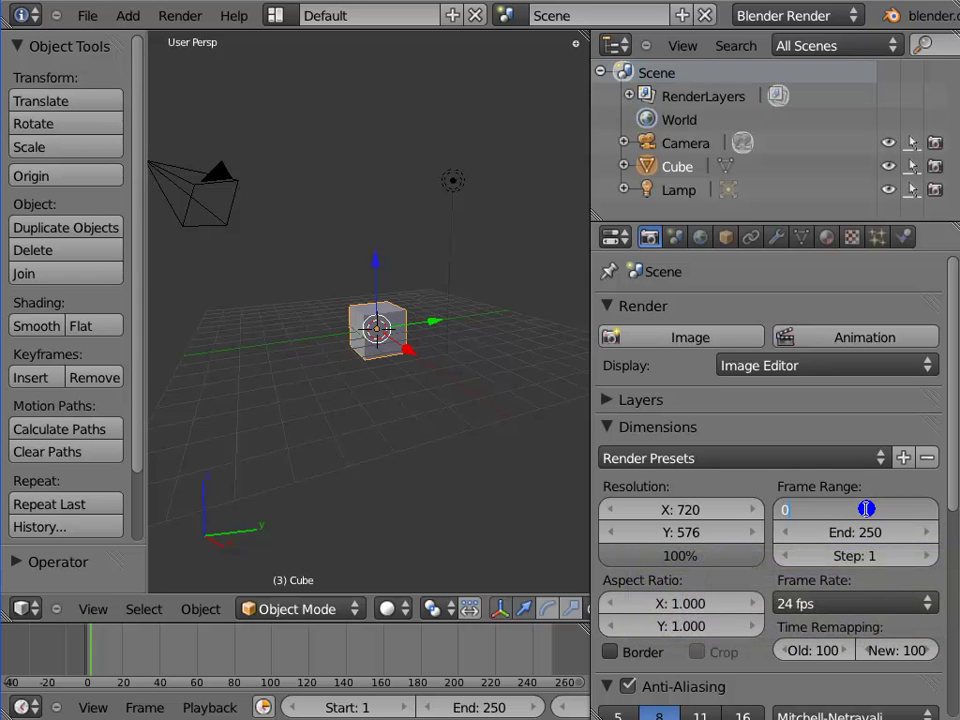
key("Return")
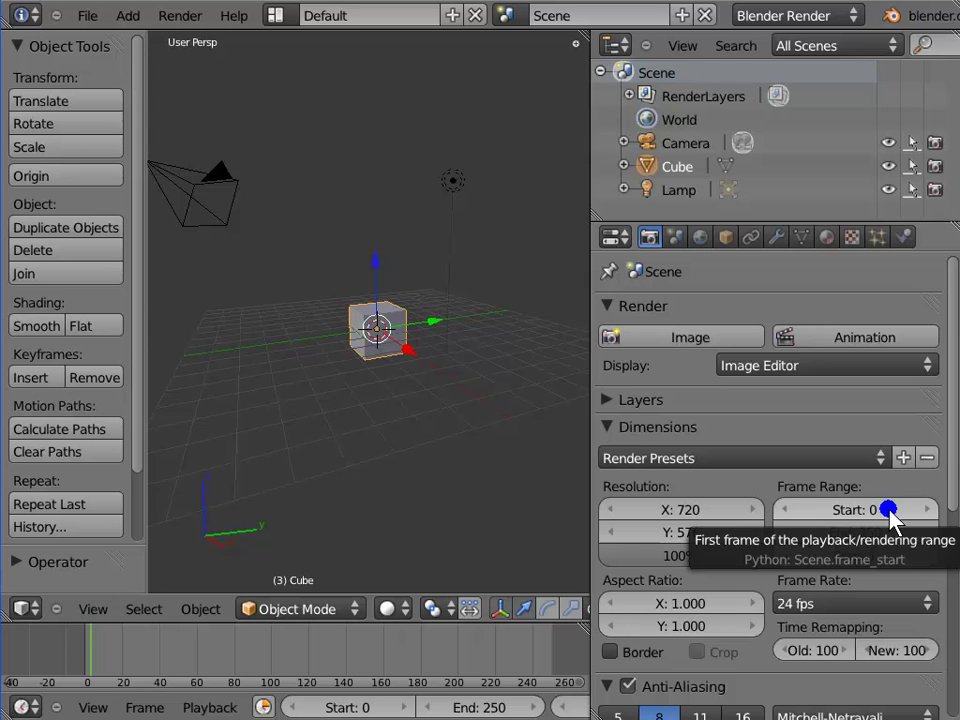
left_click(856, 534)
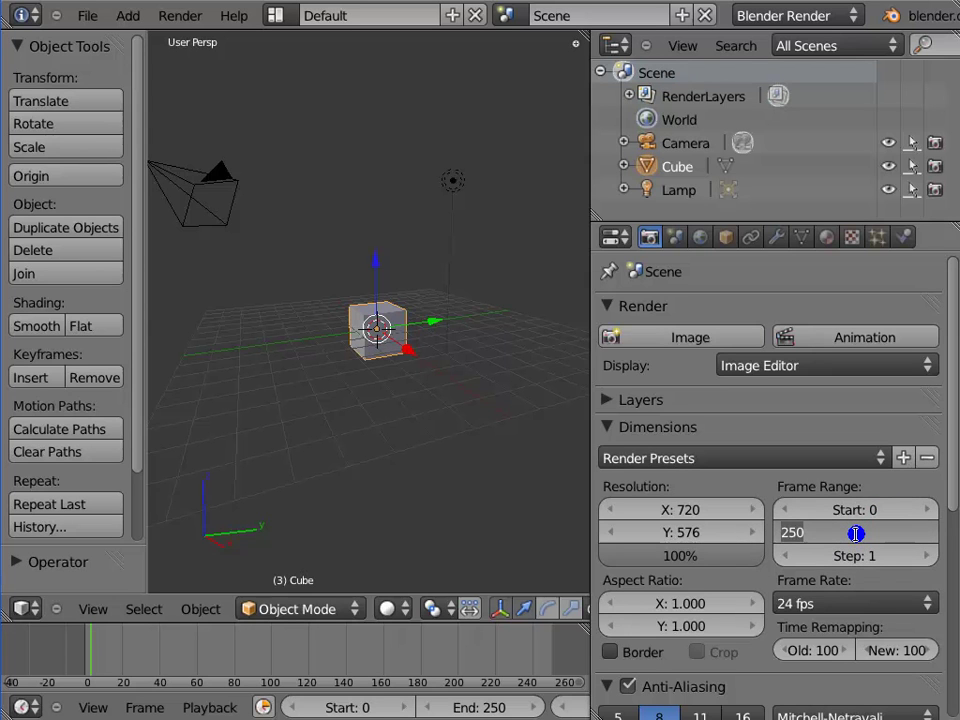
type("100")
key("Return")
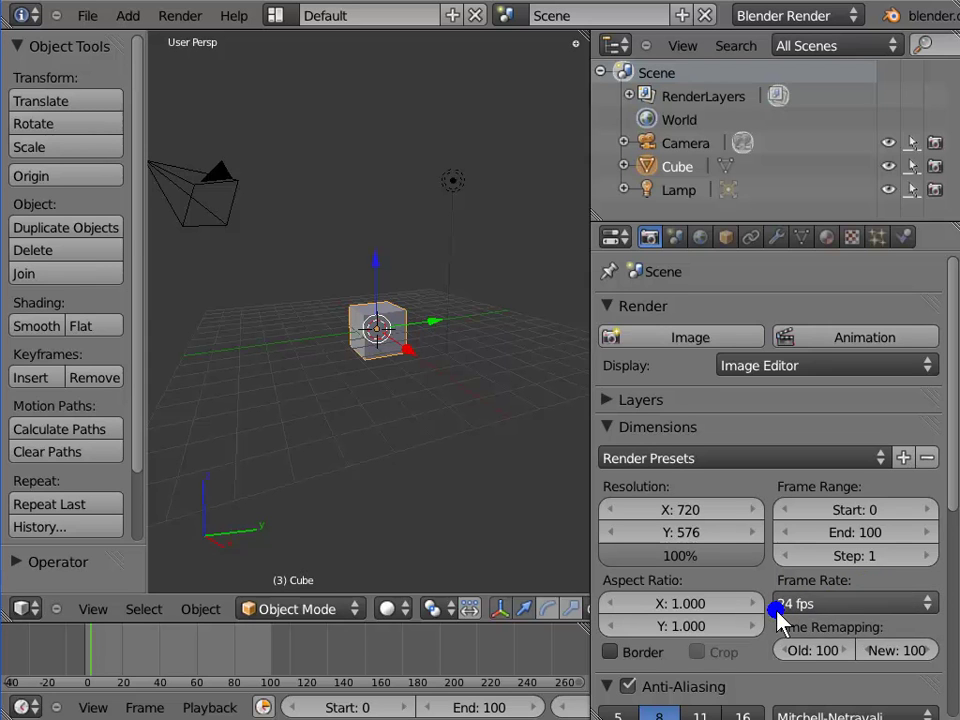
Switch the frame rate to Custom and set it to 15 FPS.
left_click(831, 612)
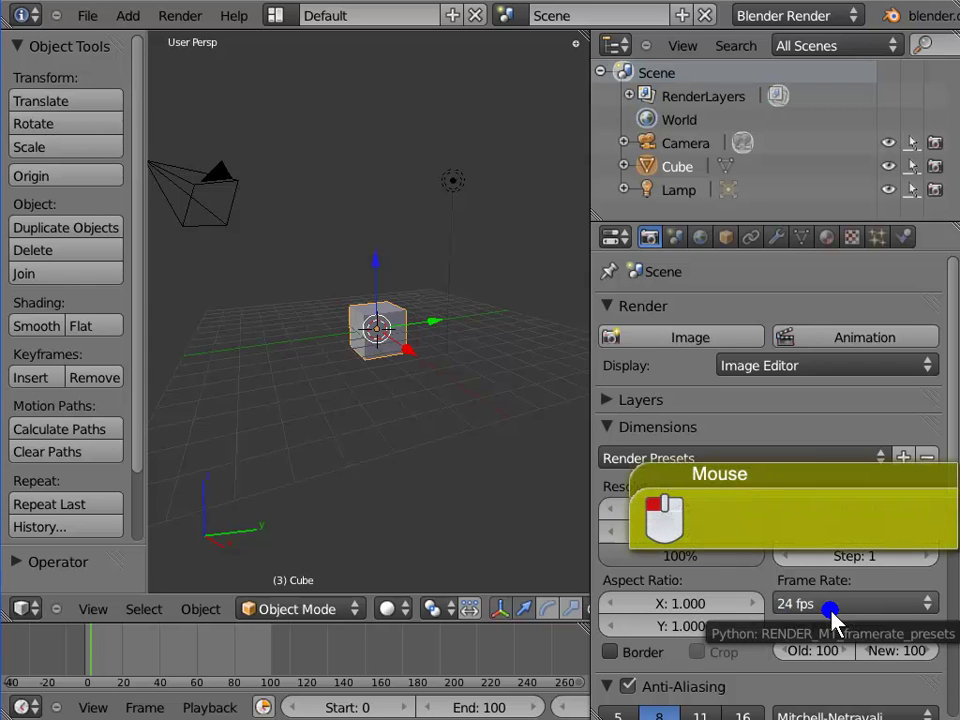
left_click(911, 604)
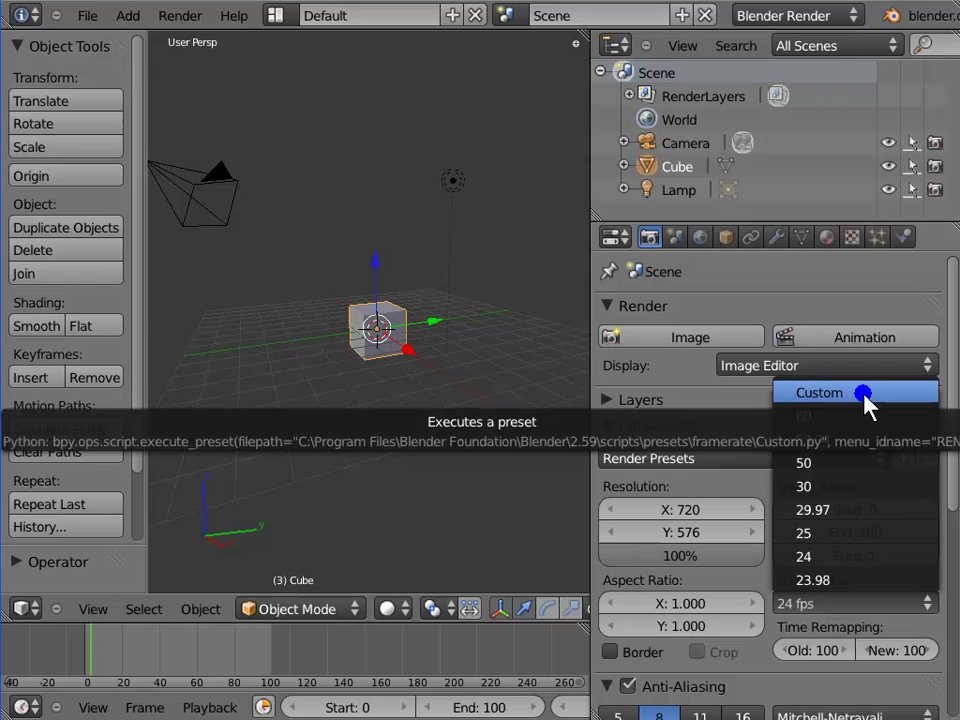
left_click(864, 395)
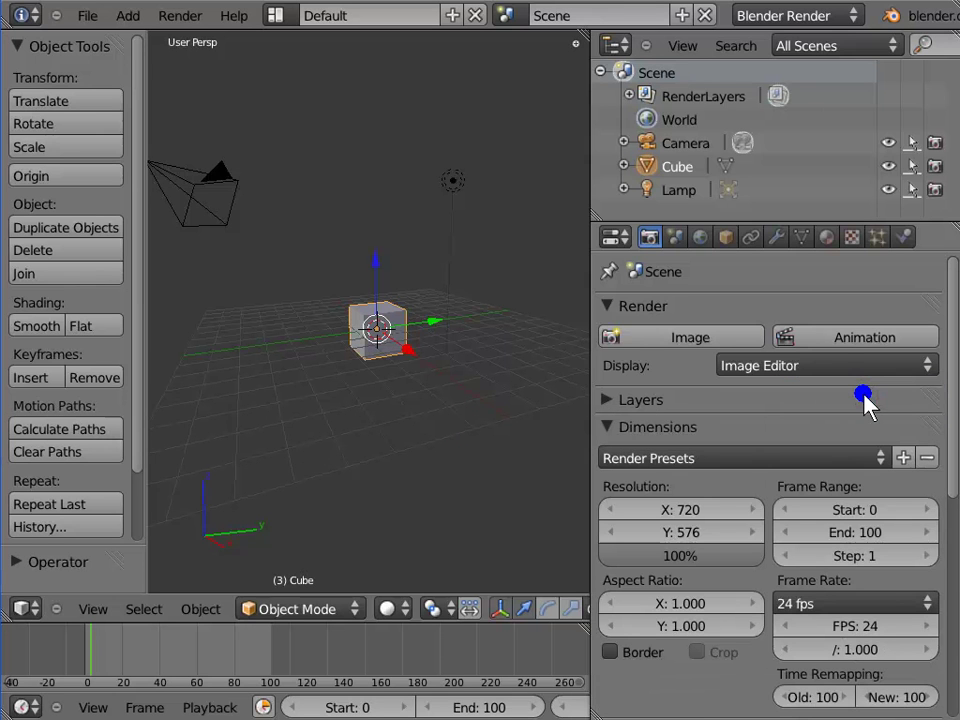
left_click(862, 625)
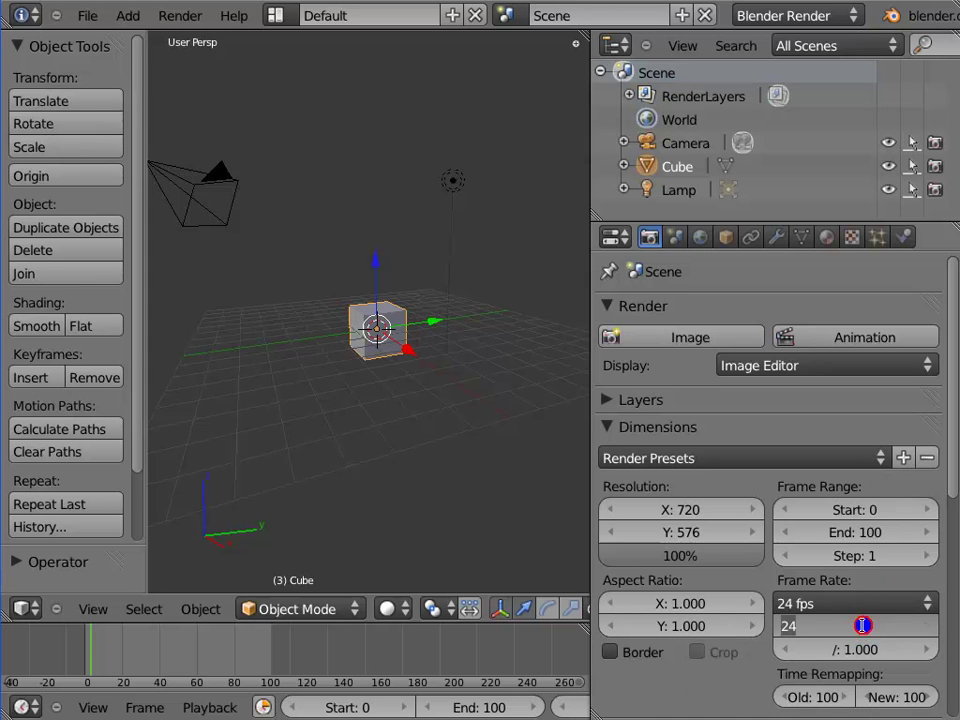
type("15")
key("Return")
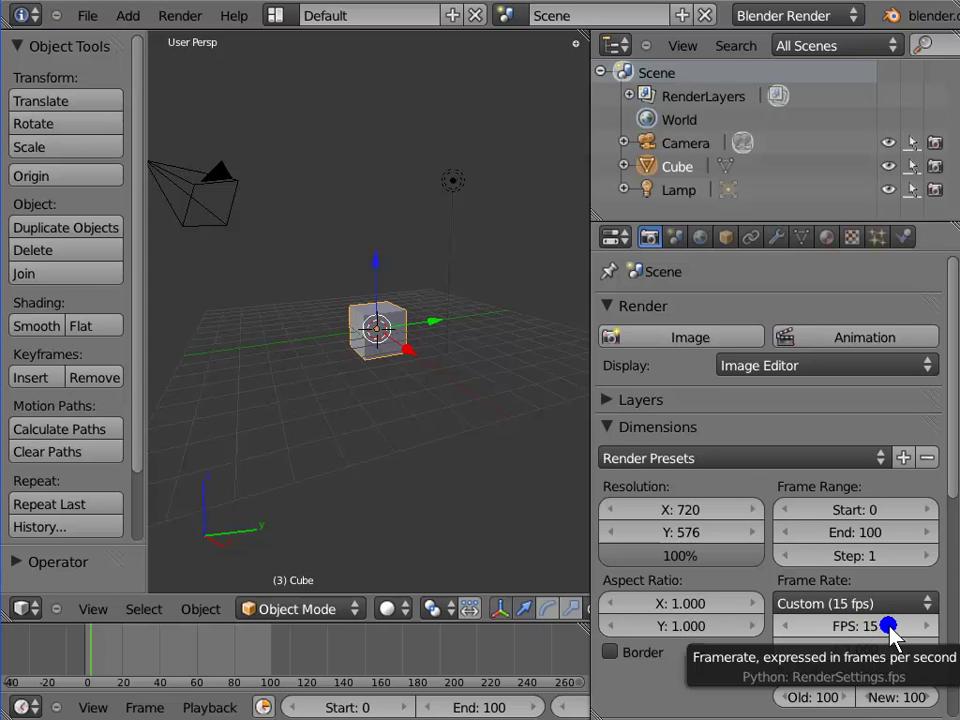
Open the file browser for the render output path, keeping File Browser as the editor type.
scroll(772, 681, "down", 3)
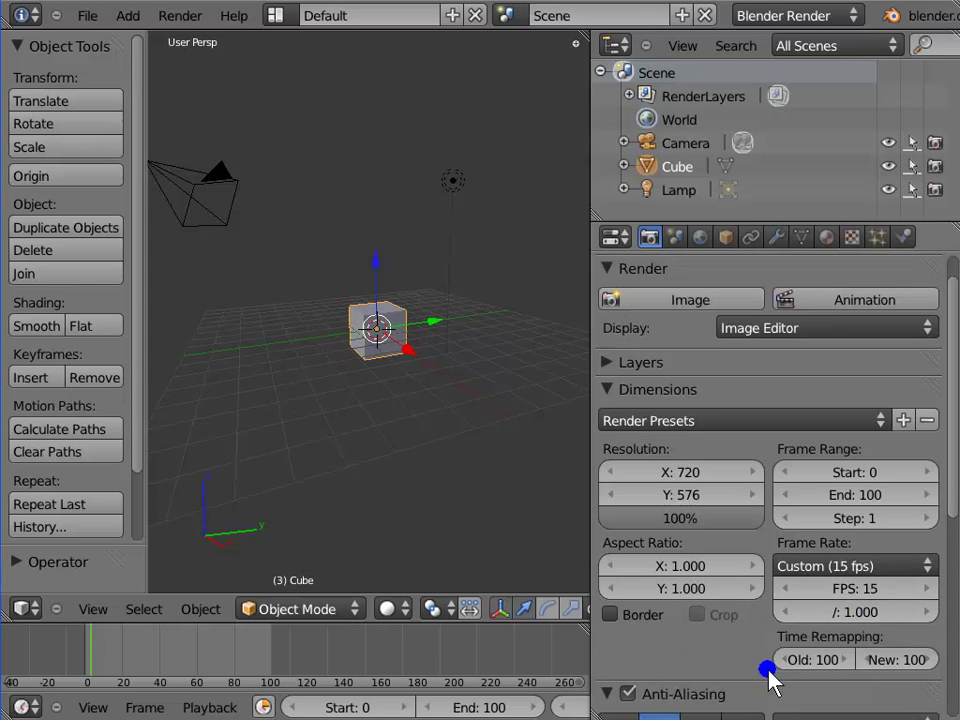
left_click_drag(953, 516, 953, 704)
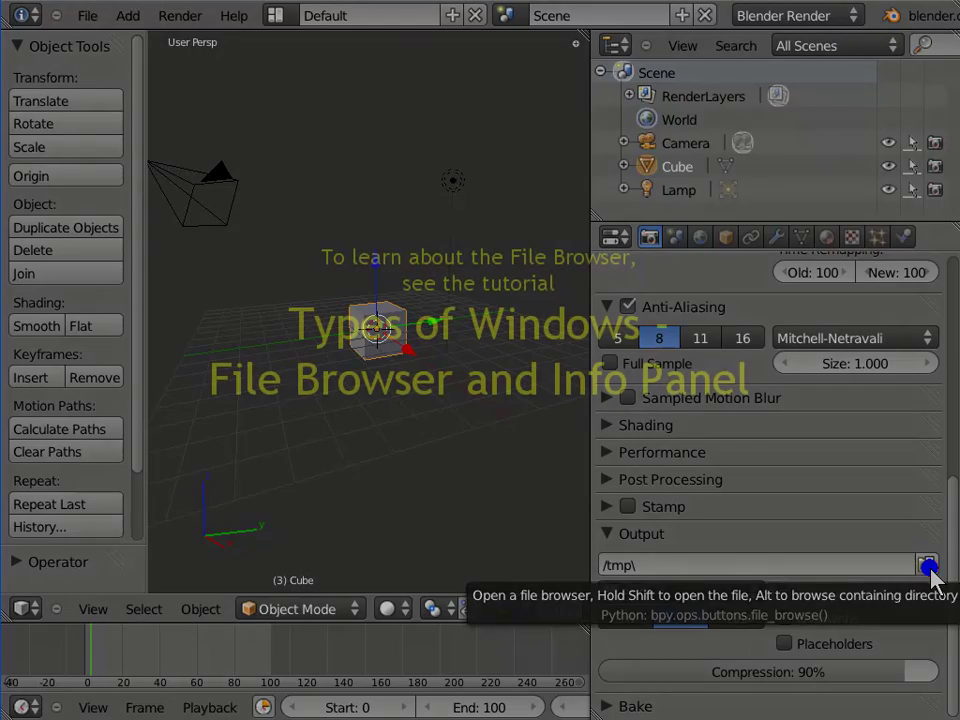
left_click(929, 567)
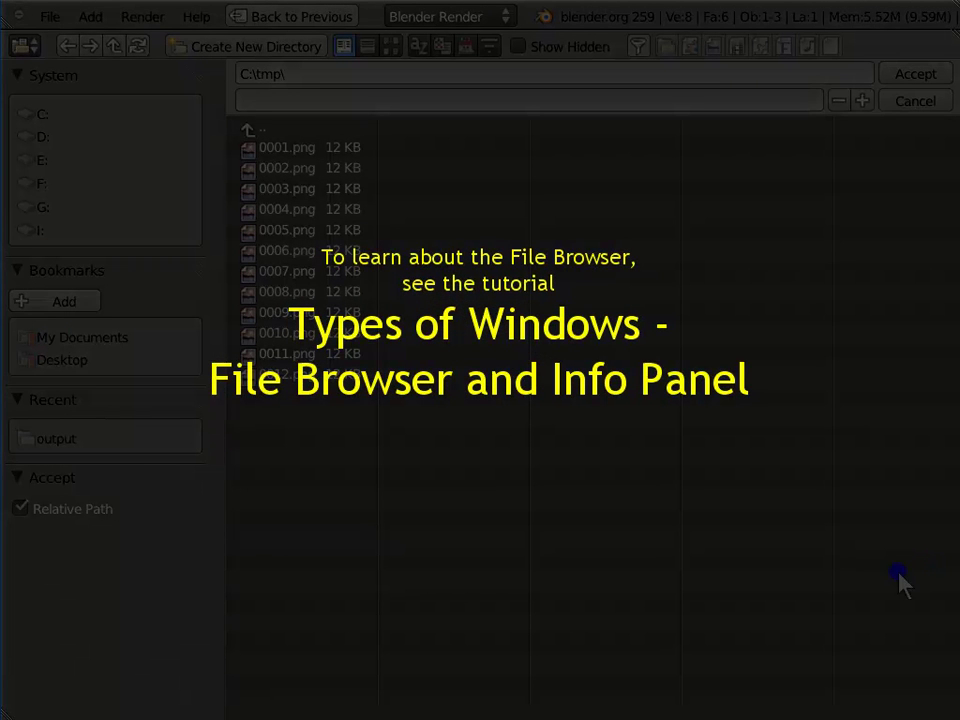
left_click(24, 46)
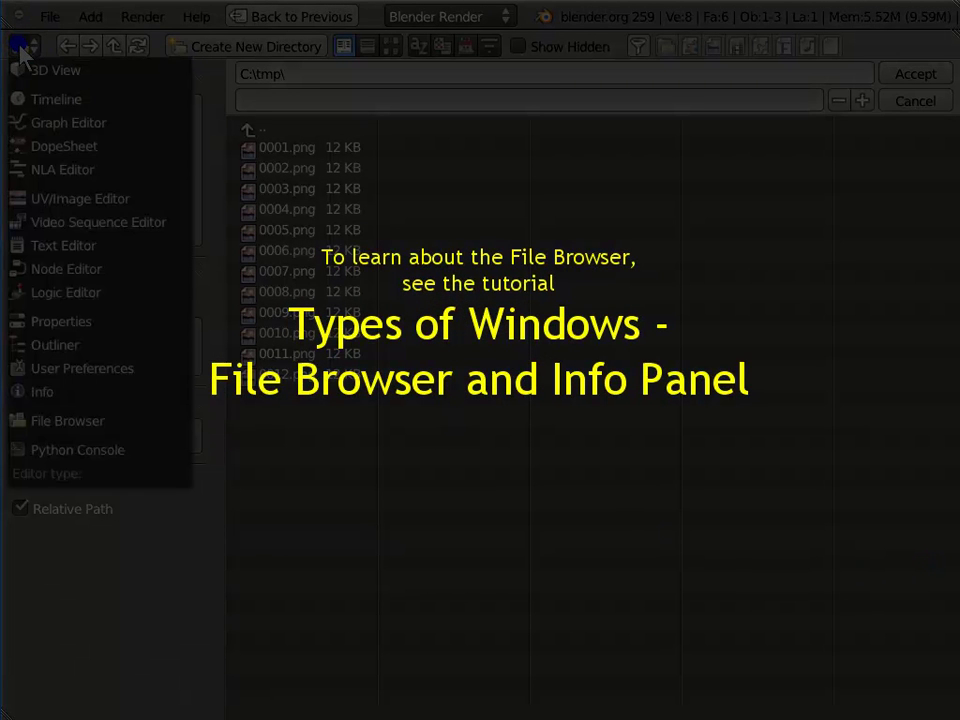
left_click(133, 430)
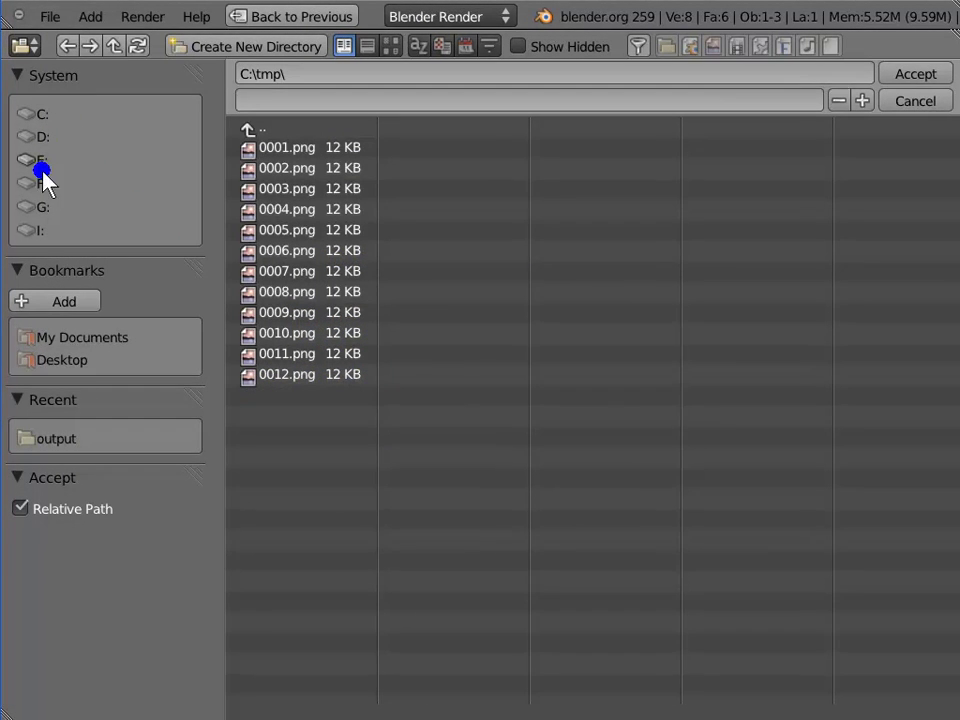
Create a new directory in the My Documents folder and try to name it output.
left_click(100, 340)
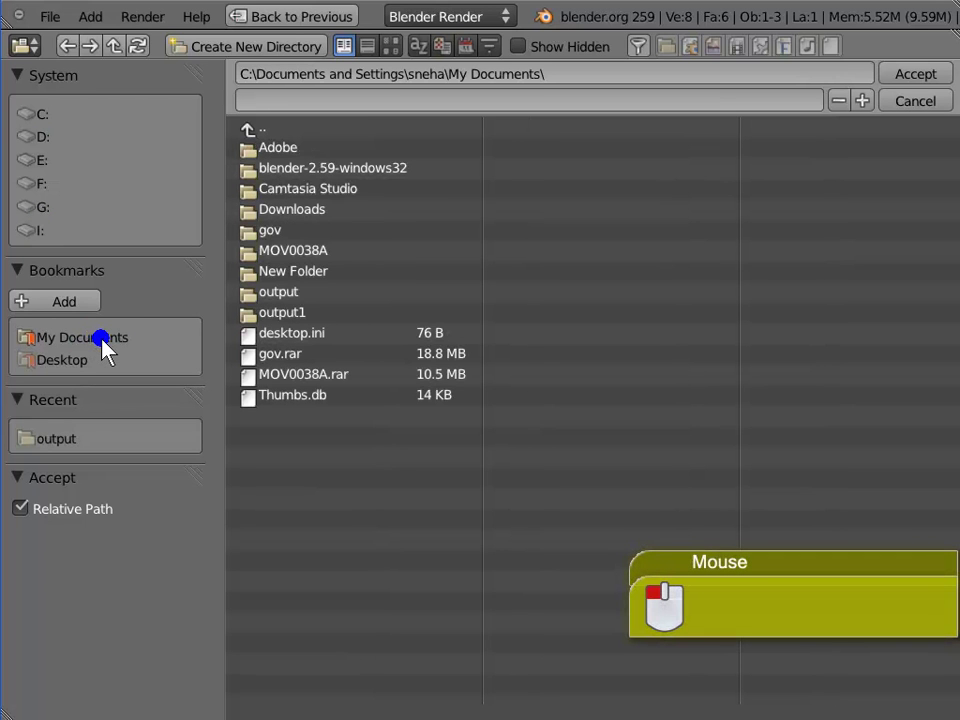
left_click(250, 47)
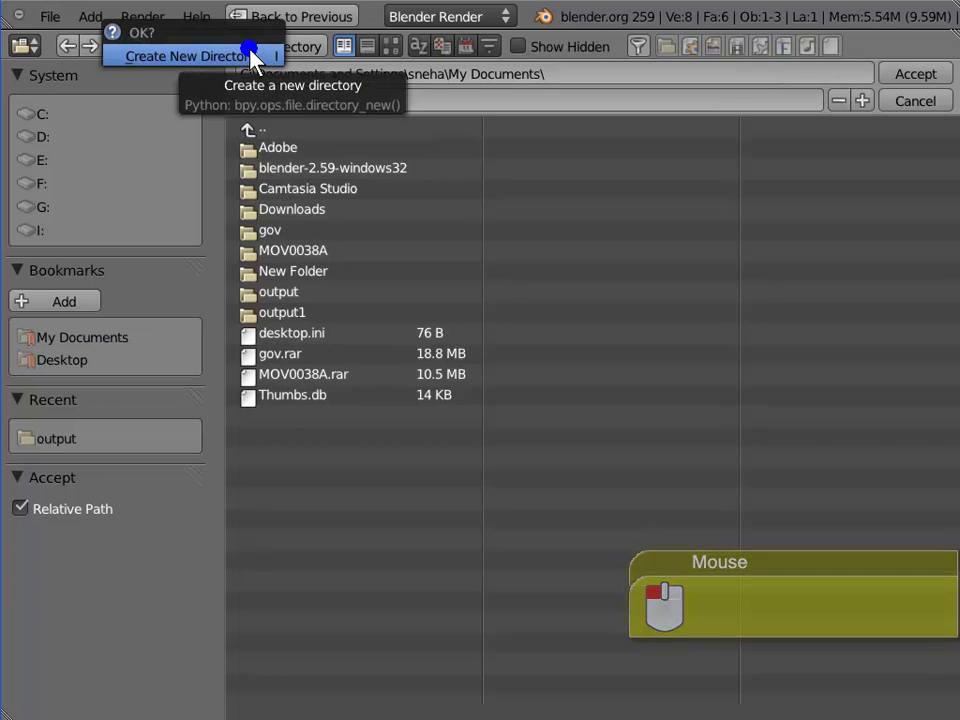
left_click(250, 52)
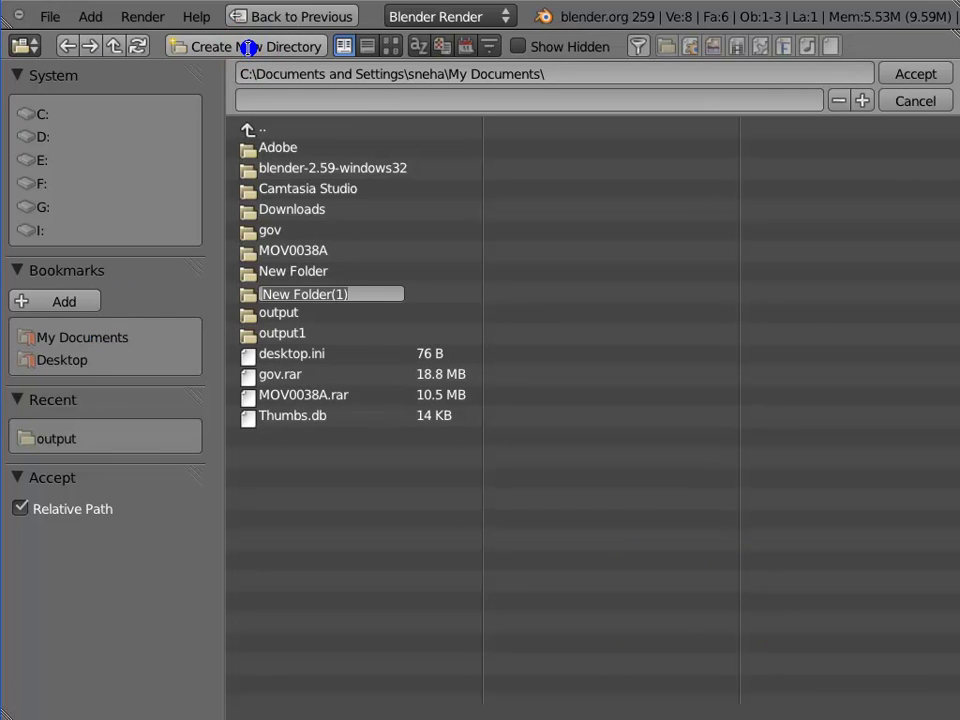
type("output")
left_click(250, 52)
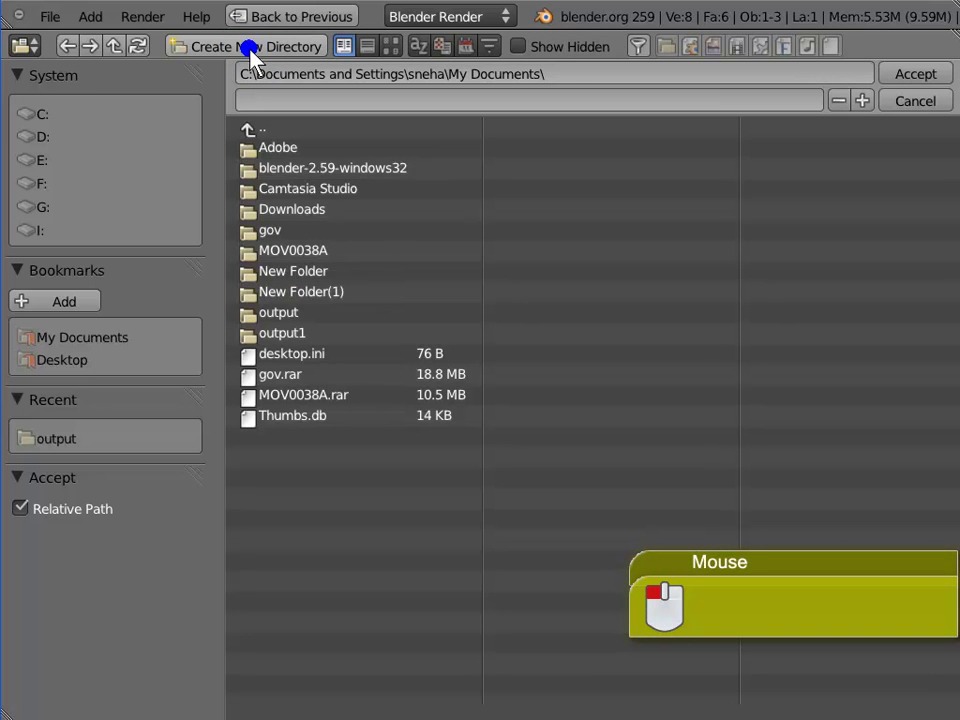
Choose the existing output folder in My Documents and accept it as the render output path.
left_click(297, 313)
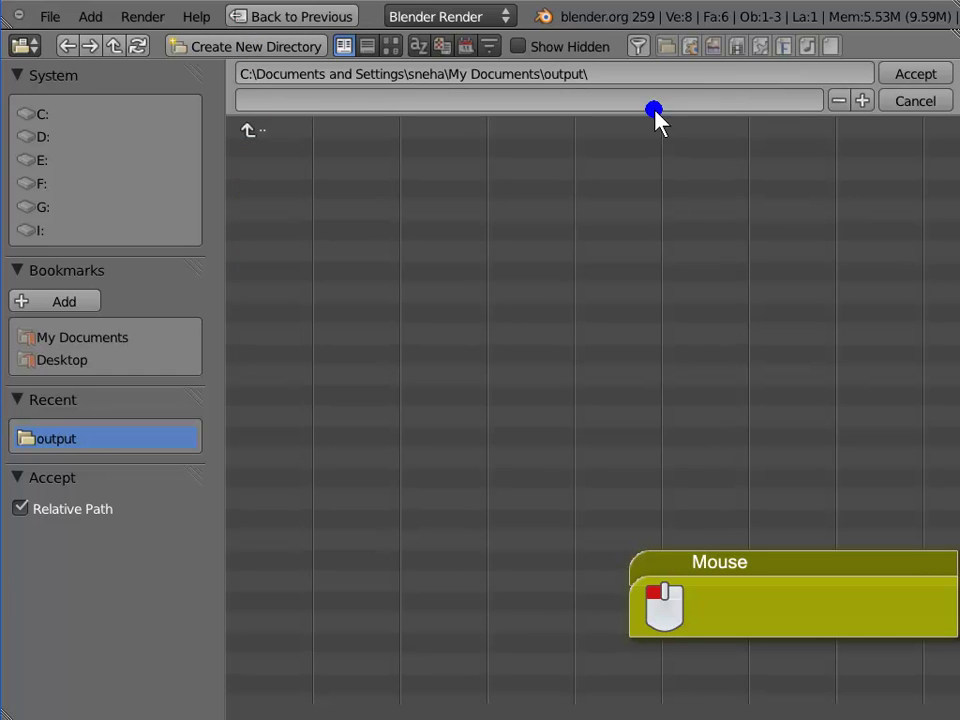
left_click(940, 76)
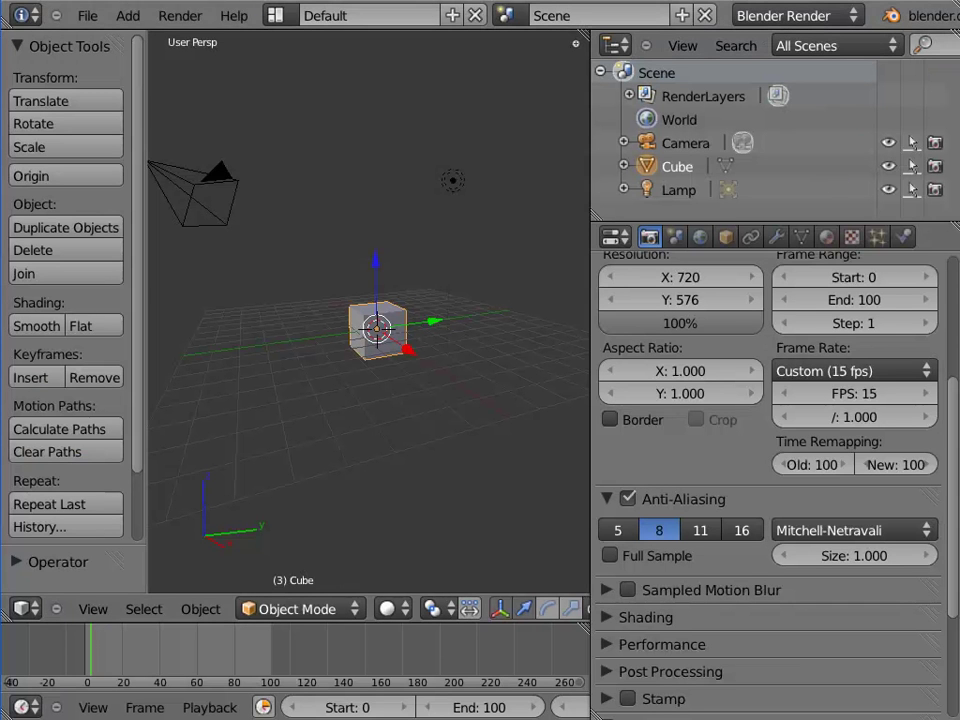
Examine the render Output settings and the file format choices, keeping PNG as the format.
left_click_drag(955, 447, 950, 552)
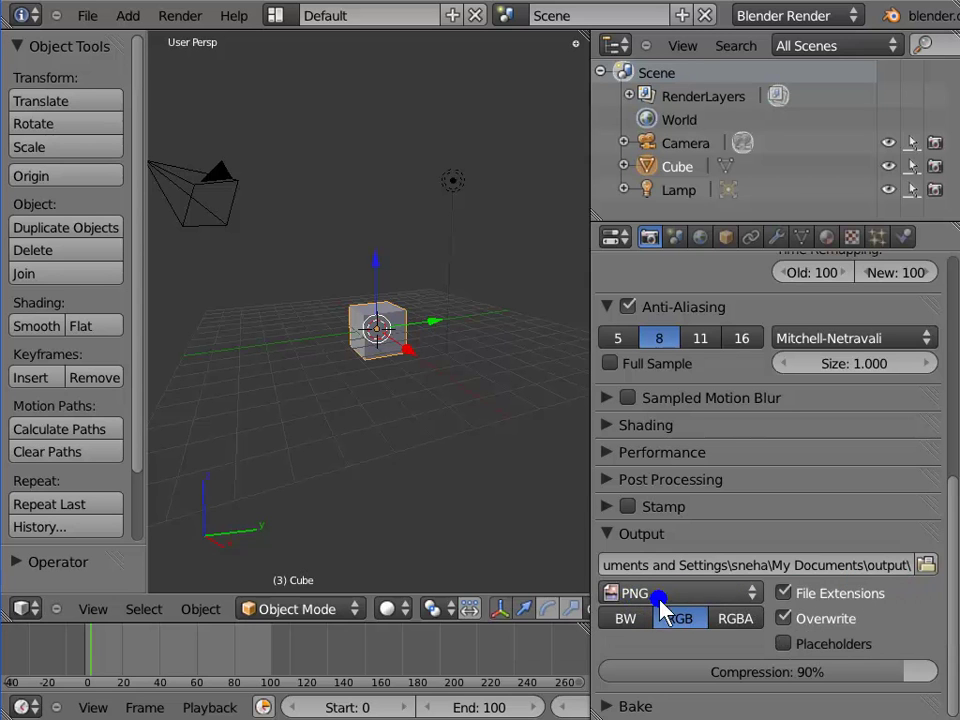
left_click(741, 594)
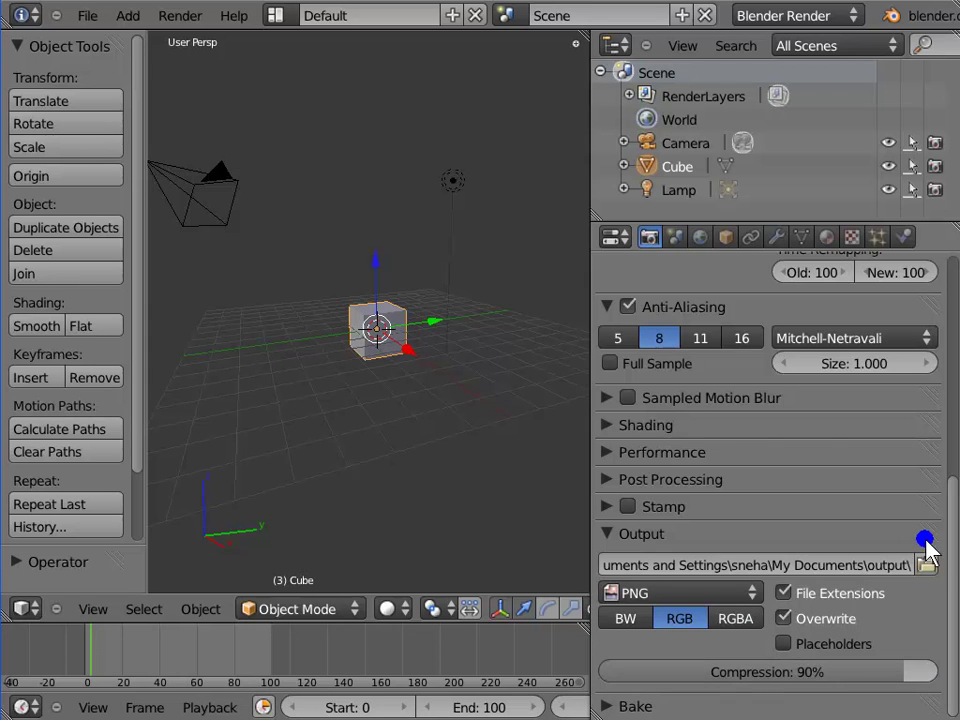
scroll(954, 540, "up", 8)
scroll(775, 470, "up", 3)
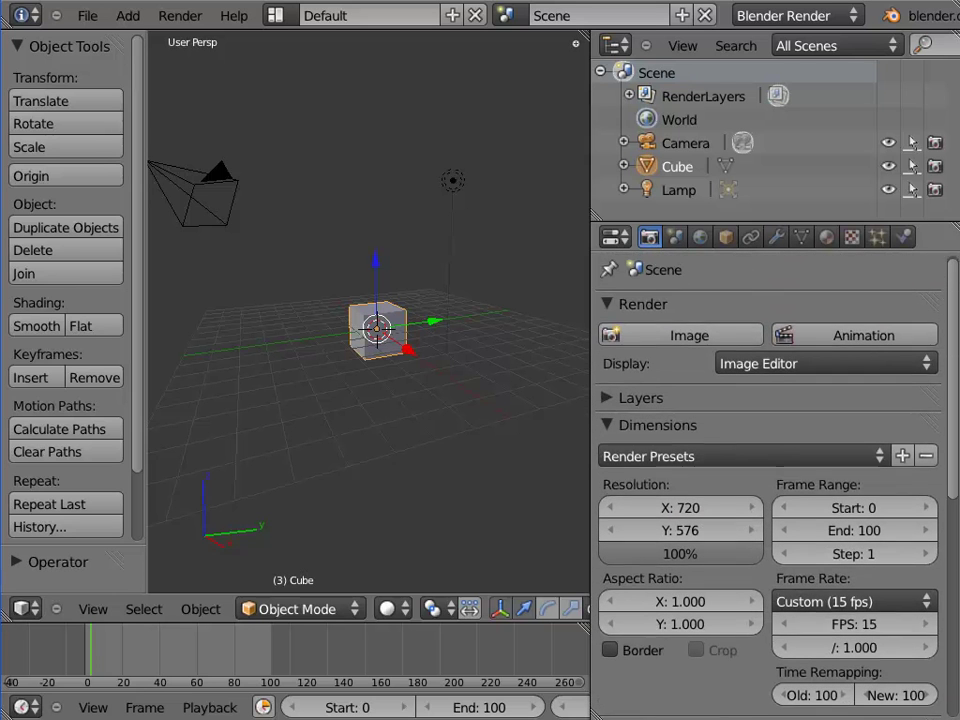